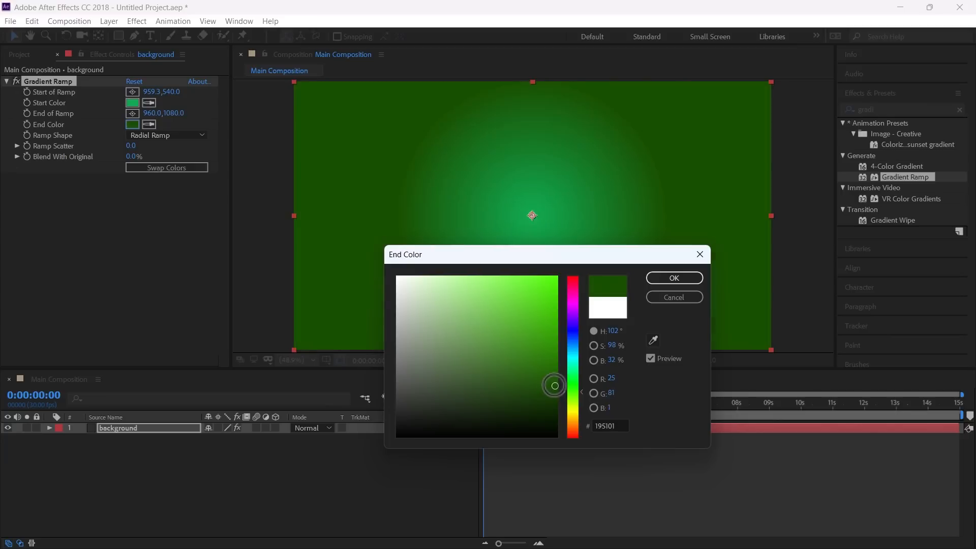
Set the background gradient's end color to 195101, its end point to 1956, 1112 and its ramp scatter to 83.1
{"action": "left_click", "coordinate": [664, 279]}
{"action": "scroll", "coordinate": [526, 259], "scroll_direction": "down", "scroll_amount": 2}
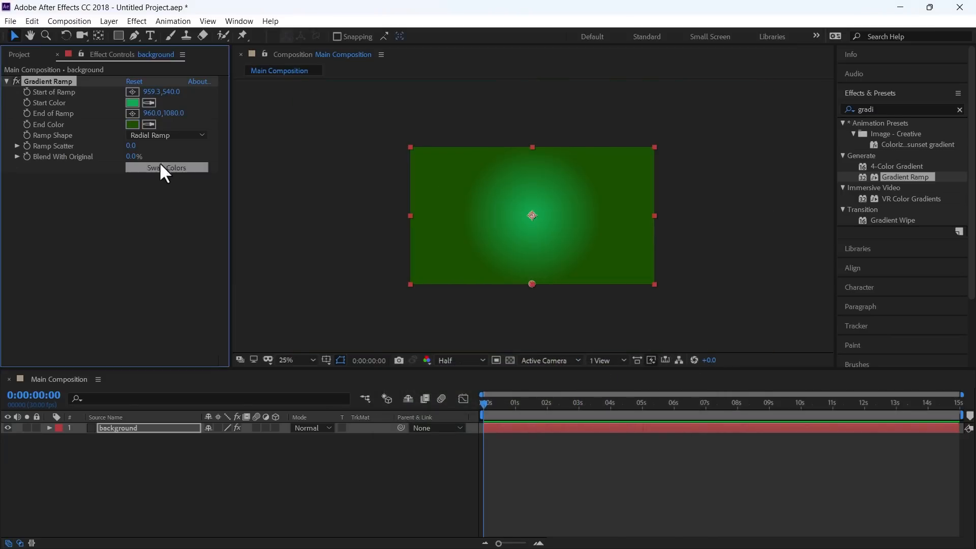
{"action": "left_click", "coordinate": [132, 114]}
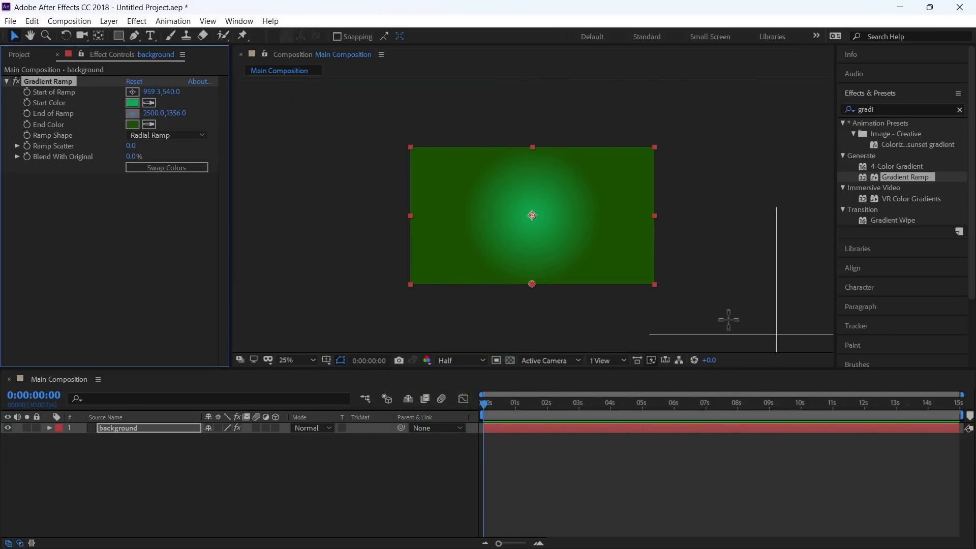
{"action": "left_click", "coordinate": [702, 320]}
{"action": "left_click_drag", "start_coordinate": [702, 320], "coordinate": [659, 288]}
{"action": "left_click_drag", "start_coordinate": [130, 146], "coordinate": [511, 140]}
Create a new 1920 by 1080 px solid layer named noise
{"action": "left_click", "coordinate": [111, 21]}
{"action": "mouse_move", "coordinate": [119, 32]}
{"action": "left_click", "coordinate": [350, 50]}
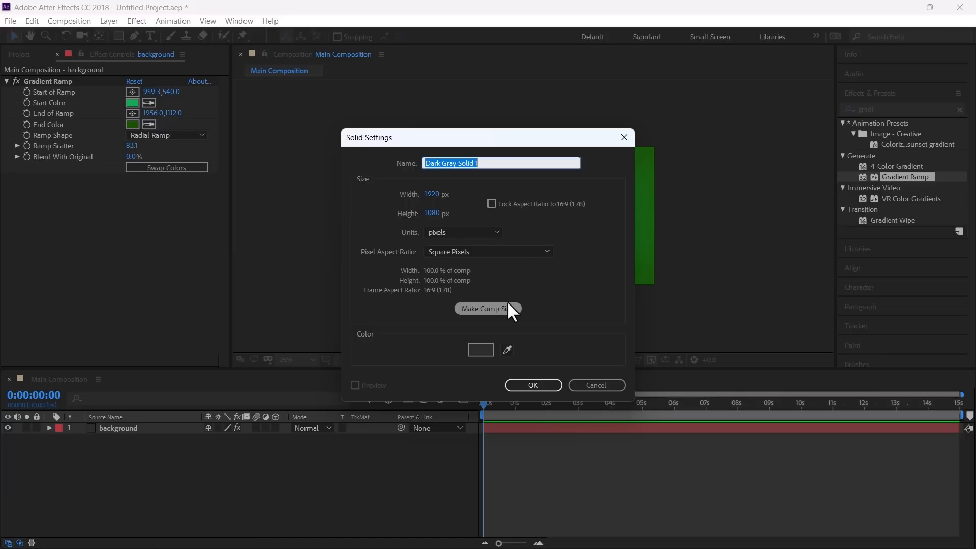
{"action": "type", "text": "noise"}
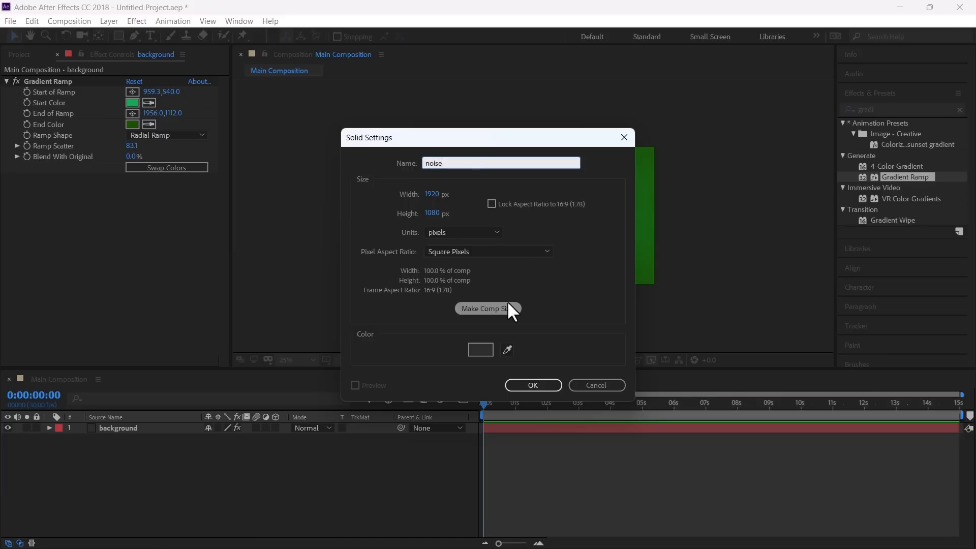
{"action": "key", "text": "Return"}
Find the Fractal Noise effect and apply it to the noise layer
{"action": "left_click", "coordinate": [891, 109]}
{"action": "type", "text": "fract"}
{"action": "left_click_drag", "start_coordinate": [902, 210], "coordinate": [133, 428]}
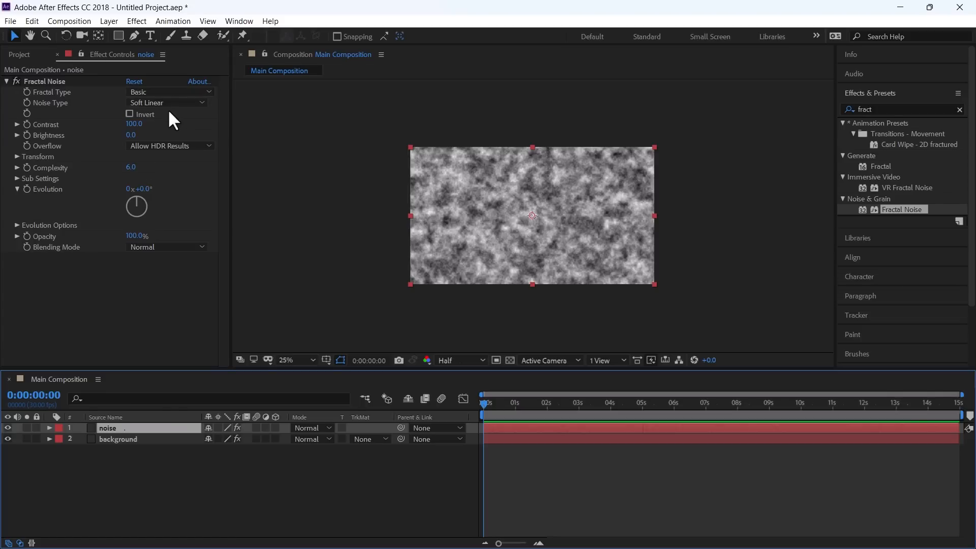
Invert the fractal noise and set its contrast to 665 and brightness to -320
{"action": "left_click", "coordinate": [129, 114]}
{"action": "left_click", "coordinate": [136, 124]}
{"action": "type", "text": "65"}
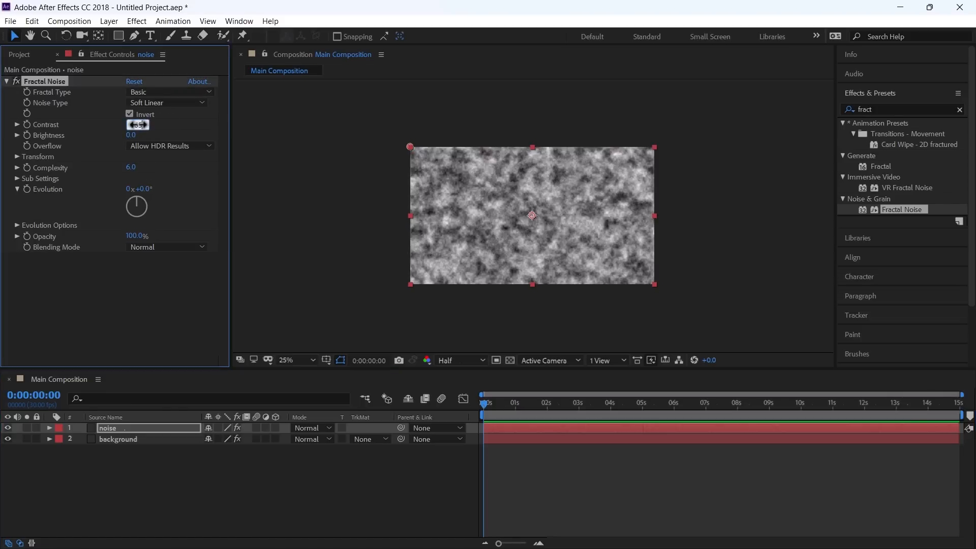
{"action": "key", "text": "Return"}
{"action": "left_click", "coordinate": [132, 135]}
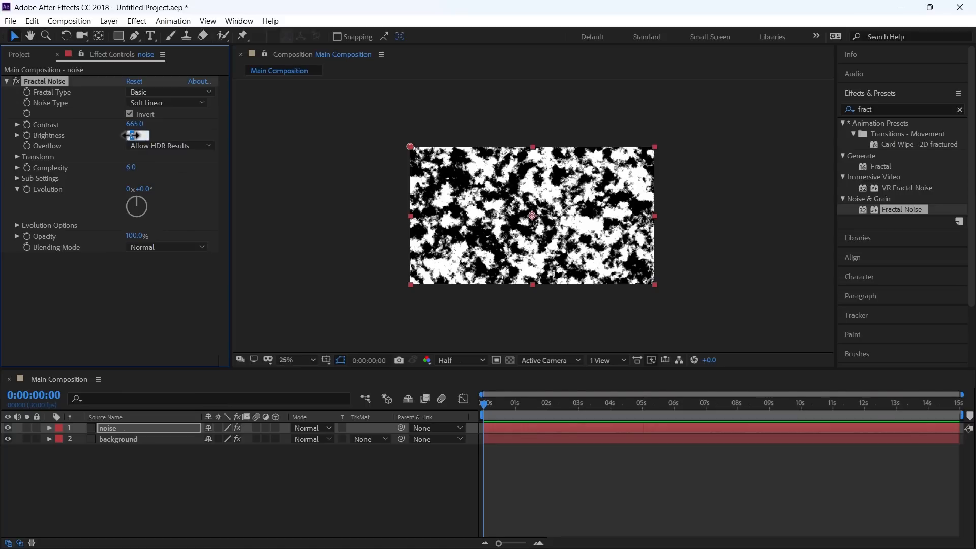
{"action": "type", "text": "-30"}
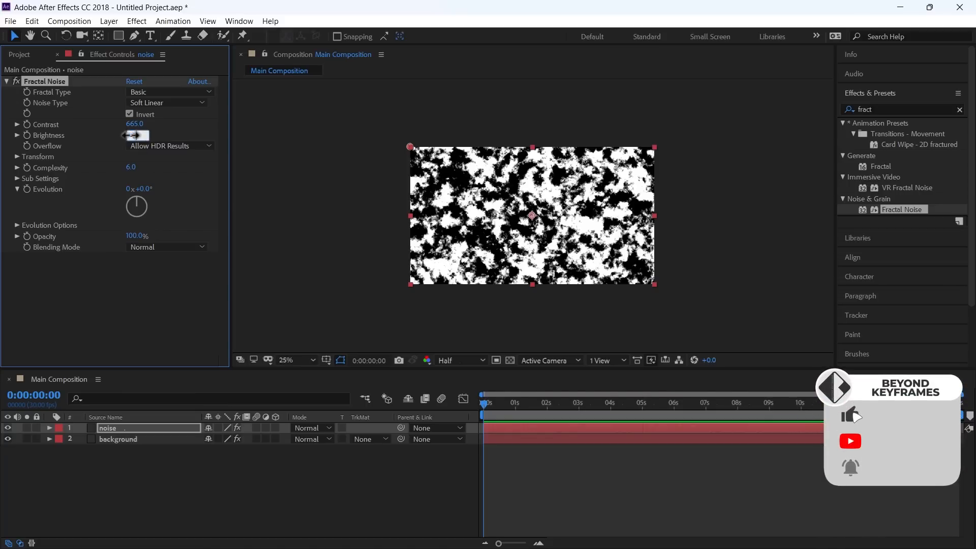
{"action": "key", "text": "Return"}
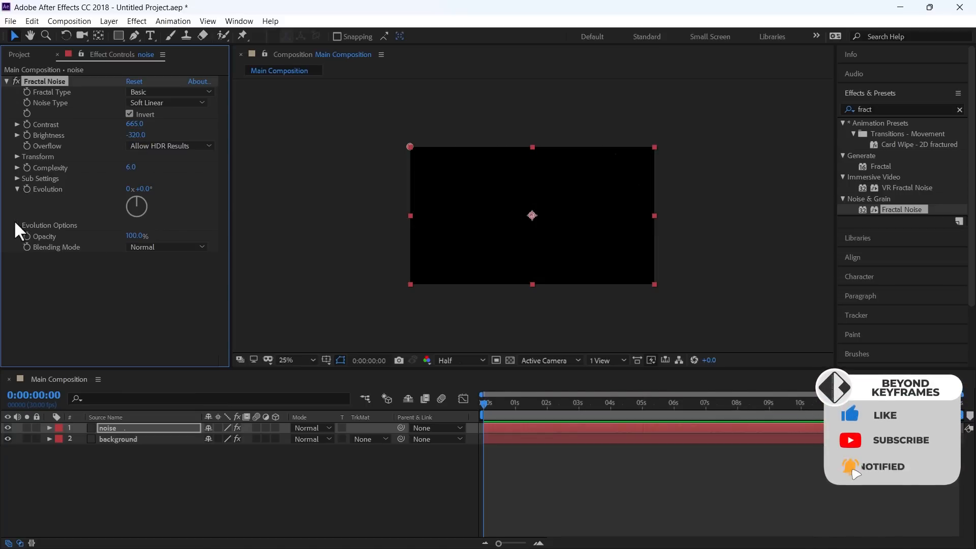
Set the fractal noise's Random Seed to 25 and drive it with an expression that multiplies time
{"action": "left_click", "coordinate": [15, 225]}
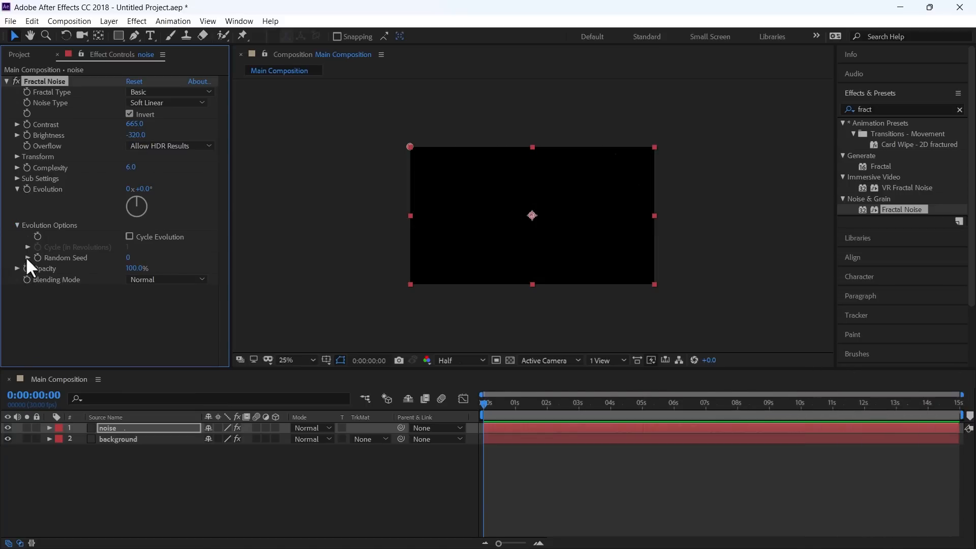
{"action": "left_click", "coordinate": [129, 258]}
{"action": "type", "text": "25"}
{"action": "key", "text": "Return"}
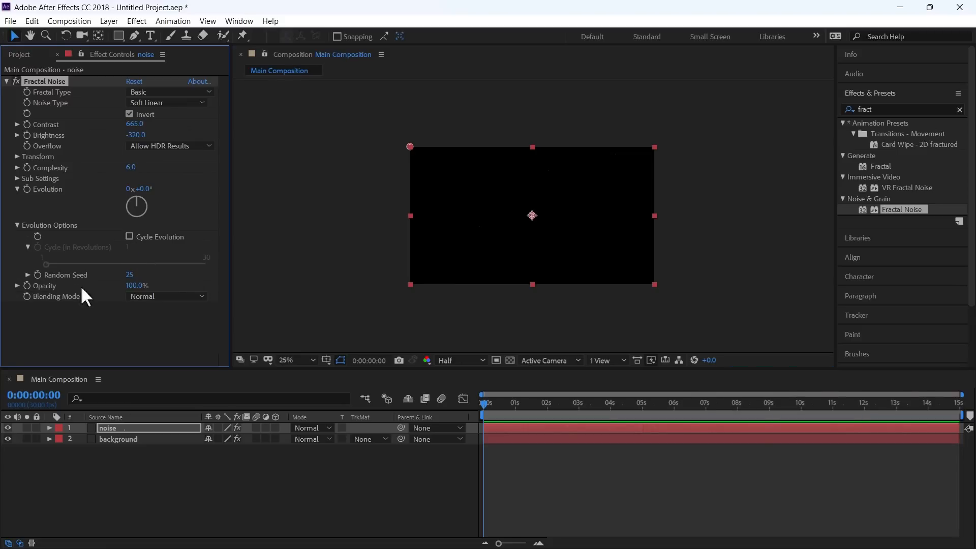
{"action": "left_click", "coordinate": [37, 275], "text": "alt"}
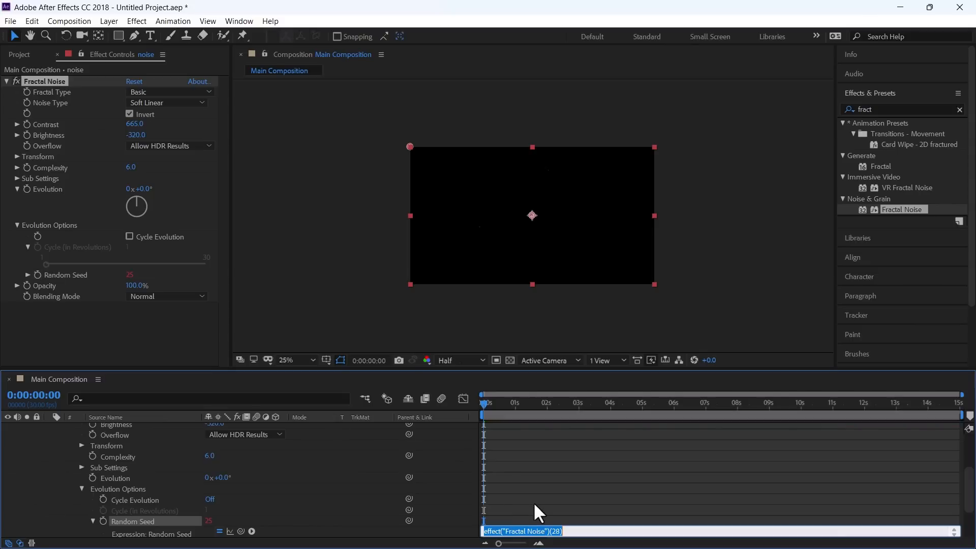
{"action": "type", "text": "time*"}
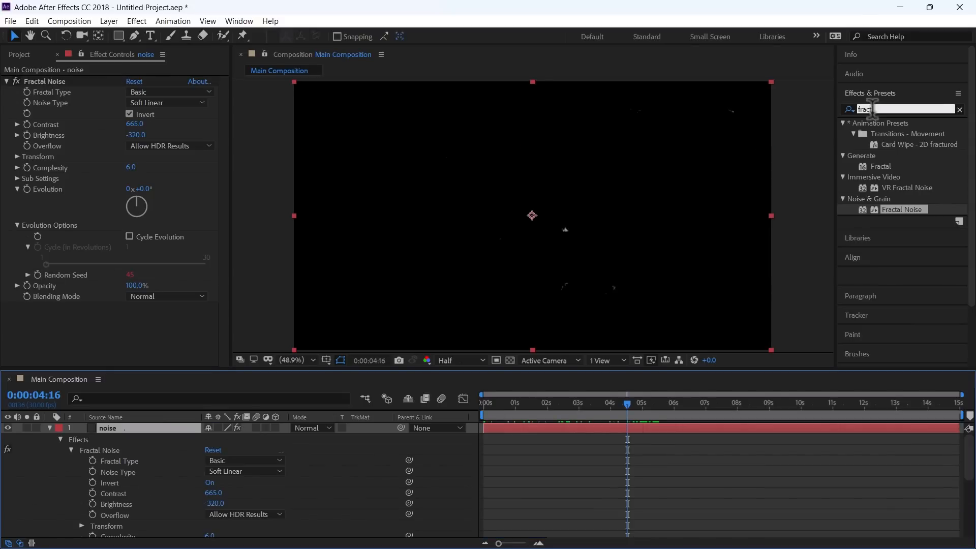
Apply the Fill effect to the noise layer and set its color to white (FFFFFF)
{"action": "left_click", "coordinate": [873, 108]}
{"action": "type", "text": "fill"}
{"action": "left_click_drag", "start_coordinate": [875, 187], "coordinate": [105, 426]}
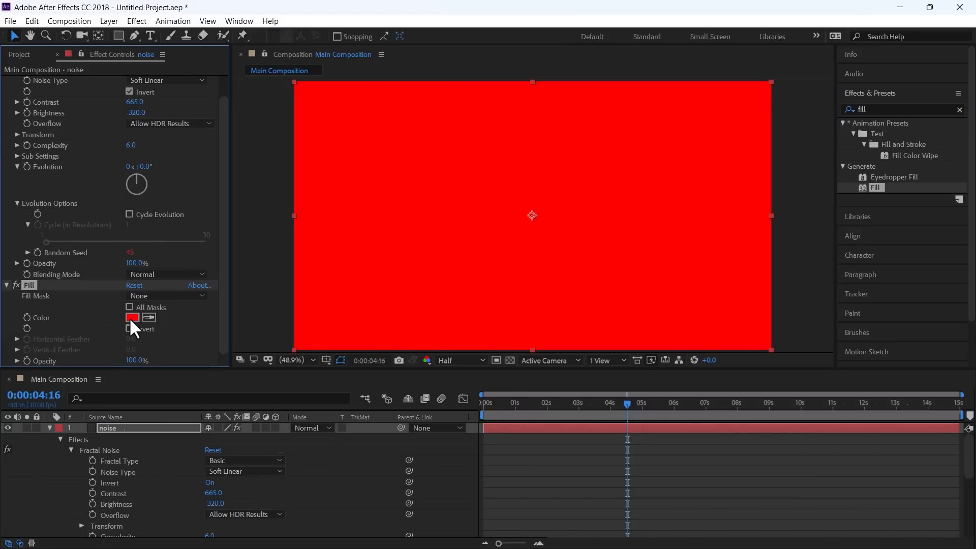
{"action": "left_click", "coordinate": [130, 319]}
{"action": "left_click_drag", "start_coordinate": [493, 290], "coordinate": [338, 253]}
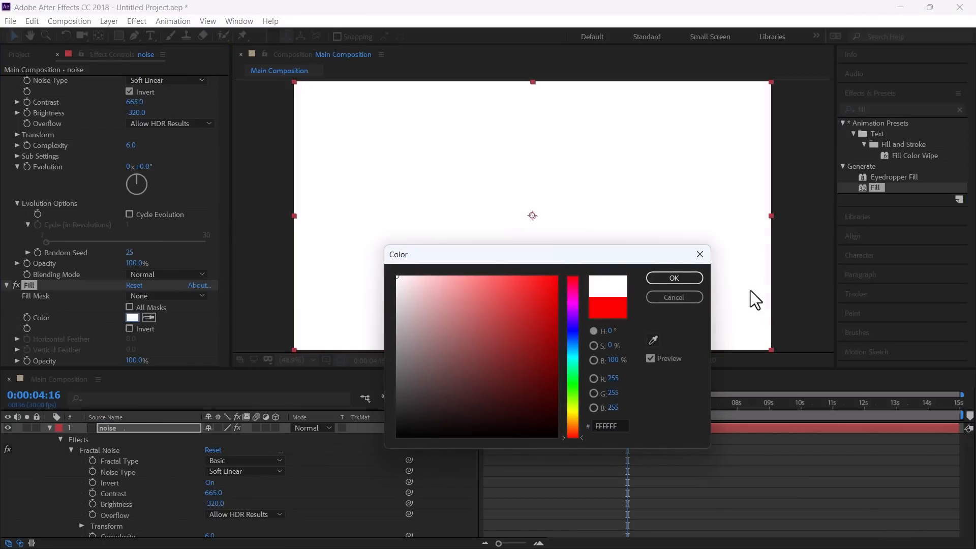
{"action": "left_click", "coordinate": [676, 279]}
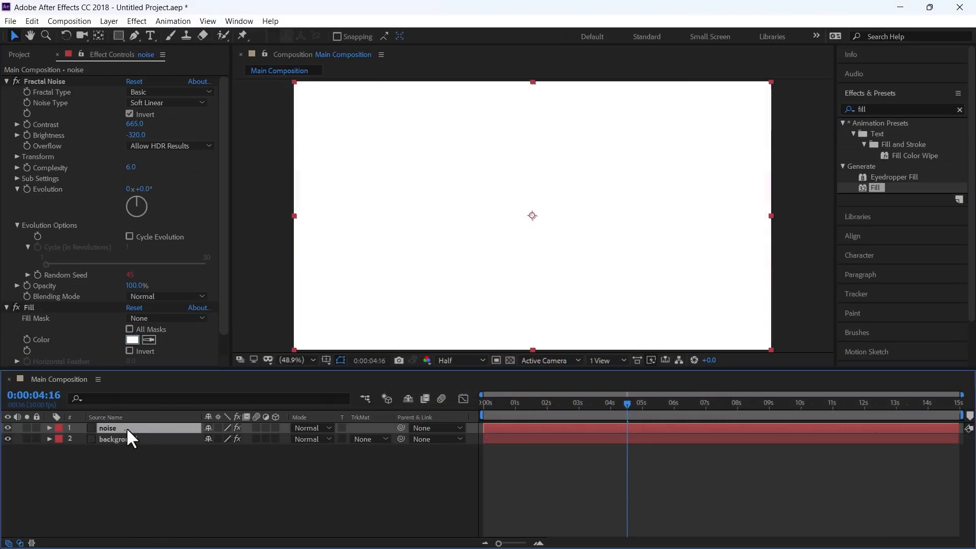
Duplicate the noise layer and remove the Fill effect from the upper copy
{"action": "key", "text": "ctrl+d"}
{"action": "left_click", "coordinate": [29, 258]}
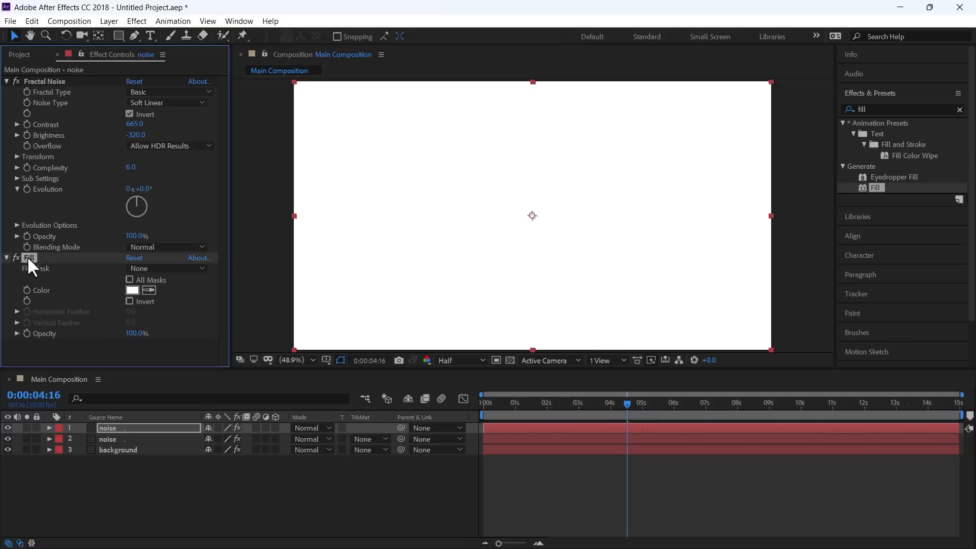
{"action": "key", "text": "Delete"}
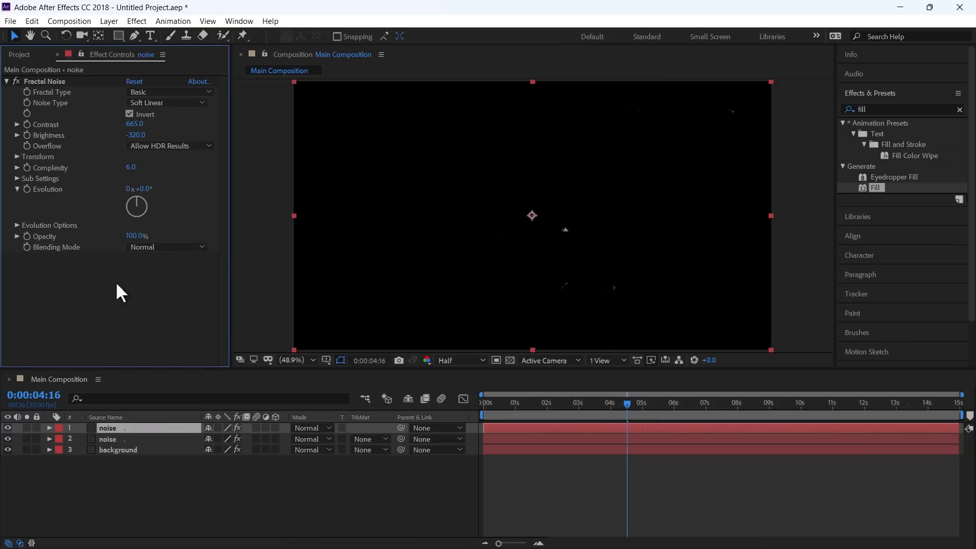
Set the upper noise layer's fractal noise contrast to 550 and brightness to -210
{"action": "left_click", "coordinate": [135, 124]}
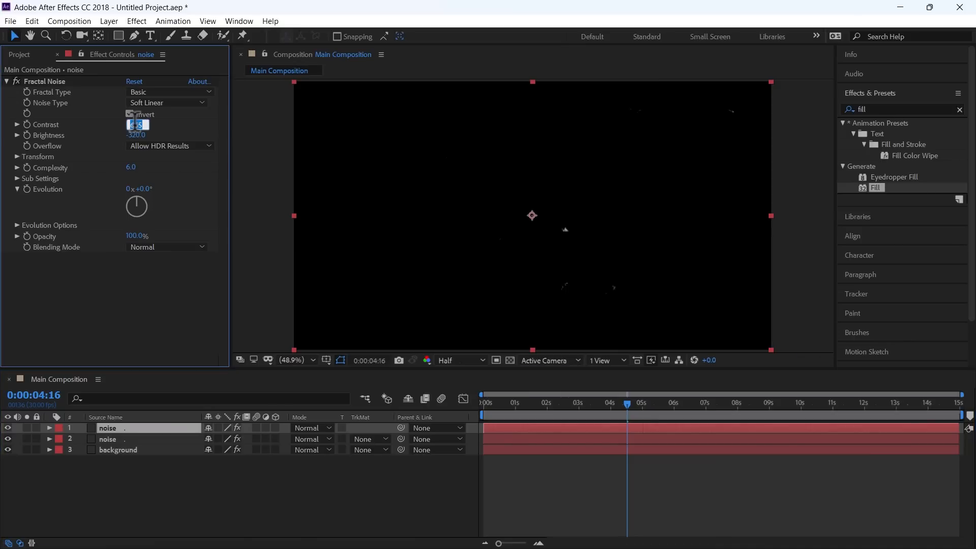
{"action": "type", "text": "550"}
{"action": "key", "text": "Return"}
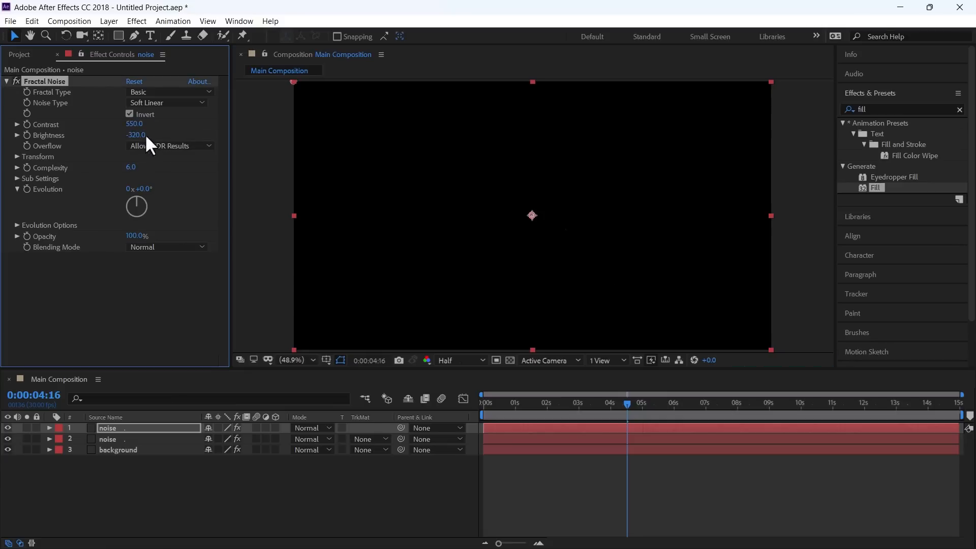
{"action": "left_click", "coordinate": [136, 135]}
{"action": "key", "text": "BackSpace"}
{"action": "type", "text": "-210"}
{"action": "key", "text": "Return"}
Give the lower noise layer a Luma Matte from the noise layer above and preview the composition from the start
{"action": "left_click", "coordinate": [370, 438]}
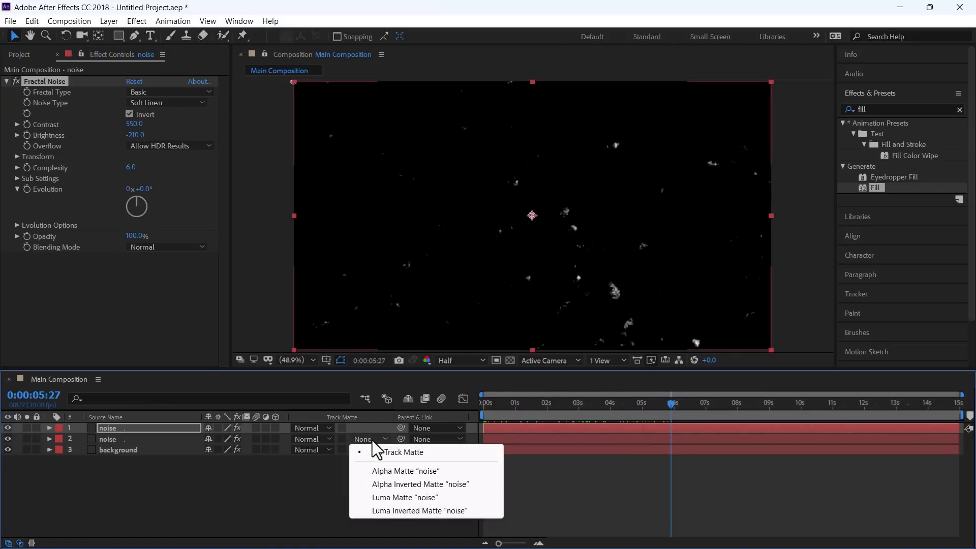
{"action": "left_click", "coordinate": [422, 497]}
{"action": "left_click", "coordinate": [482, 401]}
{"action": "key", "text": "space"}
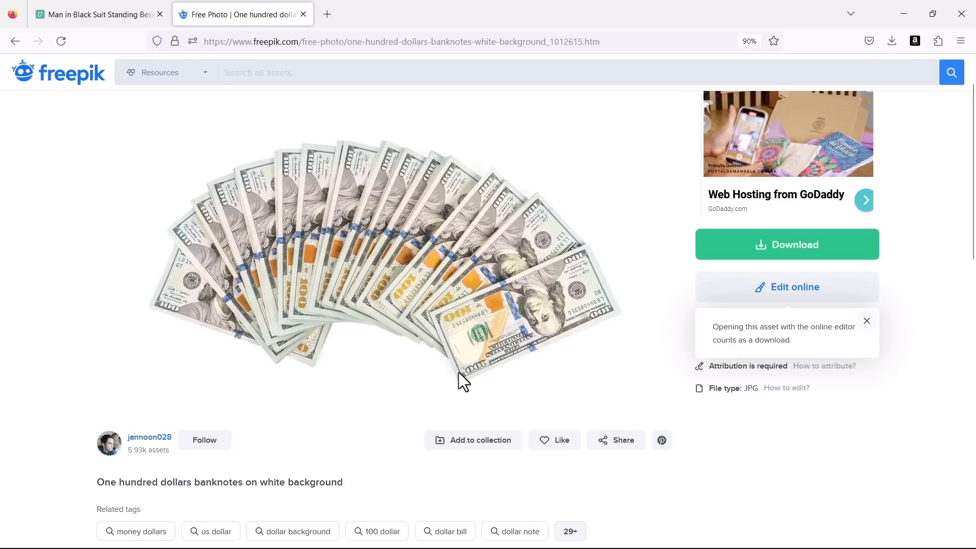
Switch to the Pexels page in the browser and look over the photo of the man in a black suit
{"action": "left_click", "coordinate": [120, 16]}
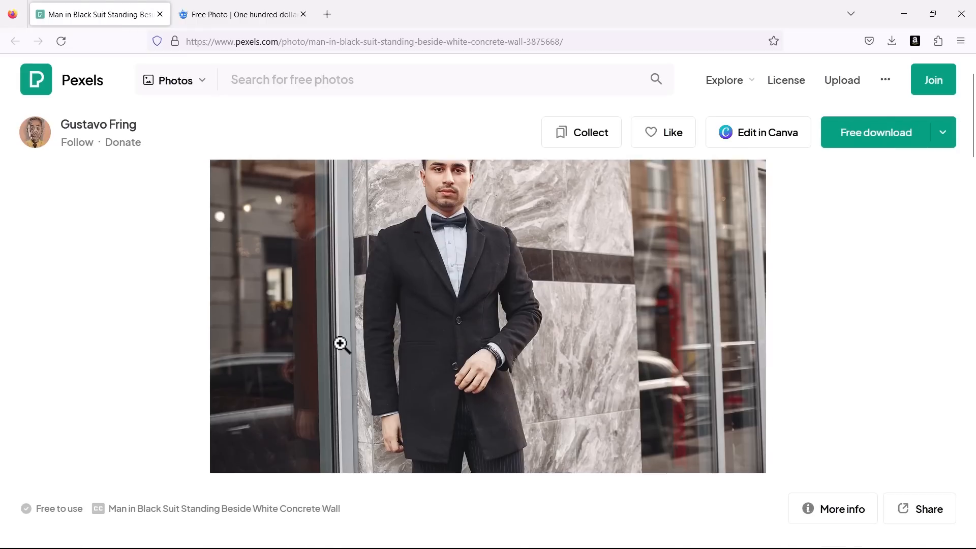
{"action": "scroll", "coordinate": [305, 220], "scroll_direction": "down", "scroll_amount": 1}
{"action": "scroll", "coordinate": [280, 227], "scroll_direction": "down", "scroll_amount": 2}
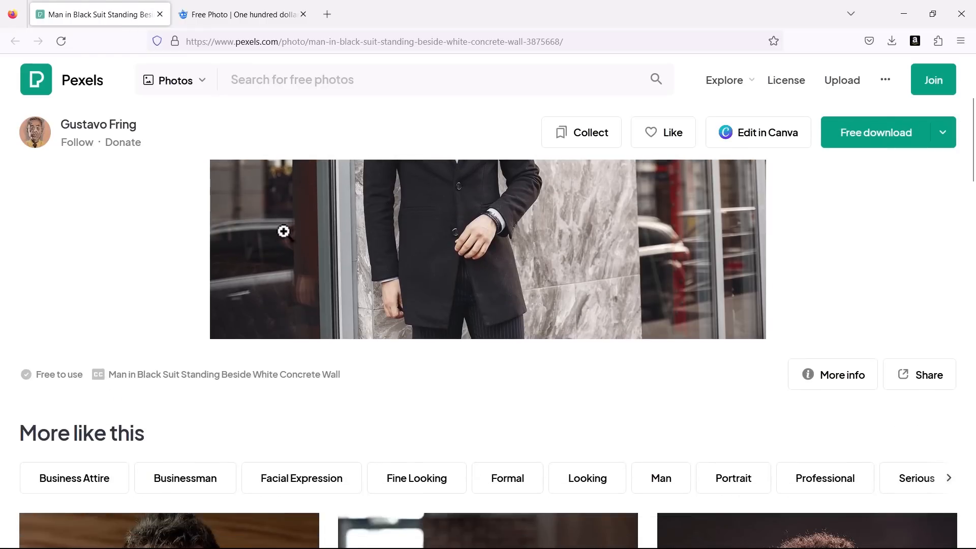
{"action": "scroll", "coordinate": [307, 279], "scroll_direction": "up", "scroll_amount": 4}
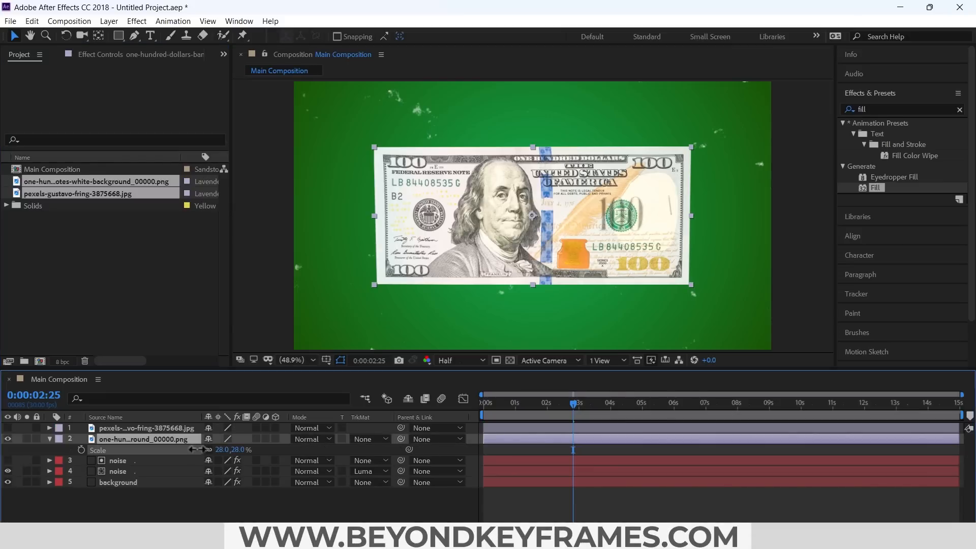
In After Effects, set the scale of the hundred-dollar banknote layer to 14%
{"action": "left_click", "coordinate": [198, 450]}
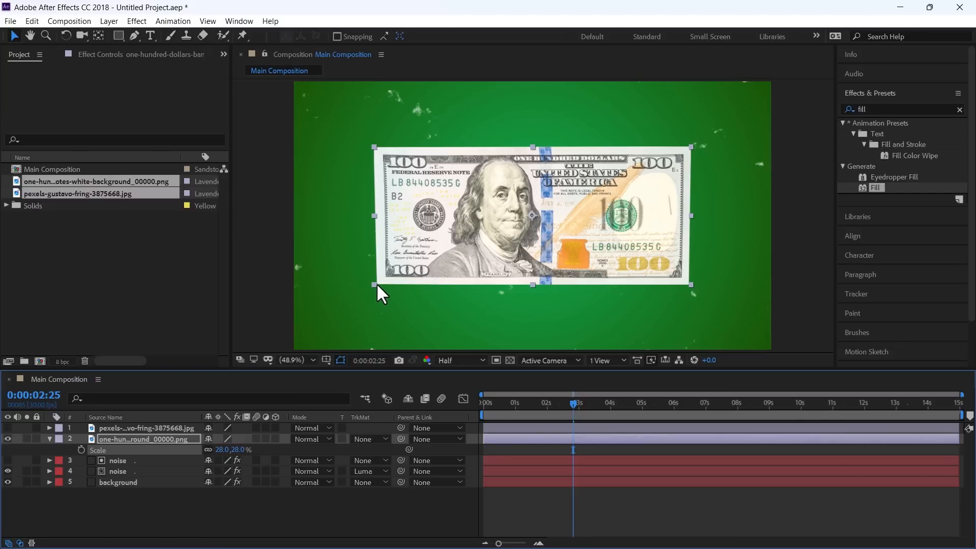
{"action": "left_click", "coordinate": [131, 439]}
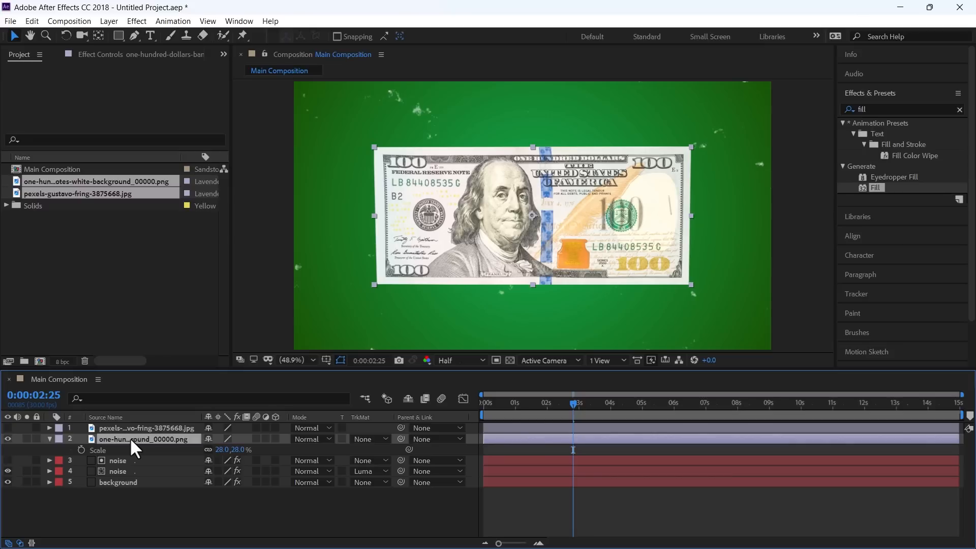
{"action": "left_click", "coordinate": [223, 449]}
{"action": "type", "text": "14"}
{"action": "key", "text": "Return"}
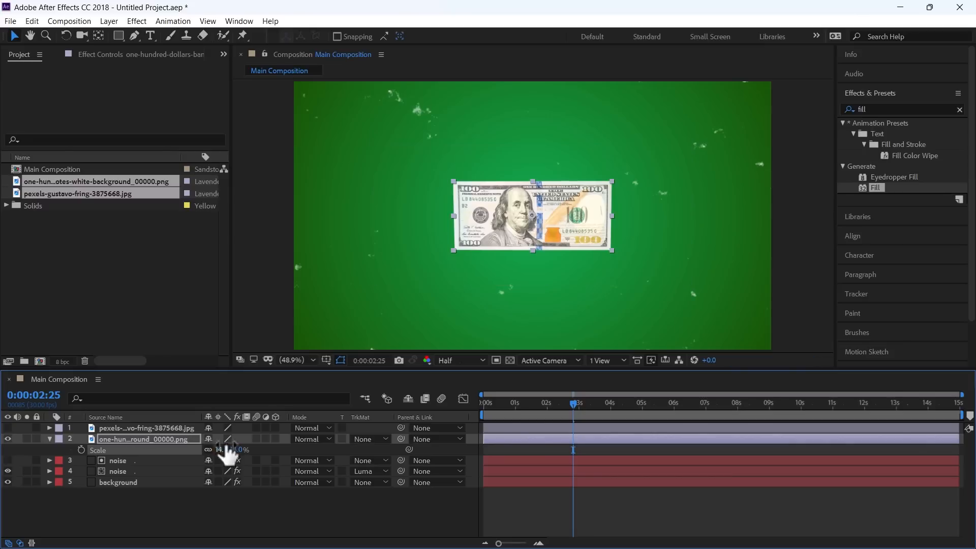
Move the banknote partly past the left edge of the composition and show the title/action safe guides
{"action": "left_click_drag", "start_coordinate": [552, 239], "coordinate": [349, 233]}
{"action": "key", "text": "apostrophe"}
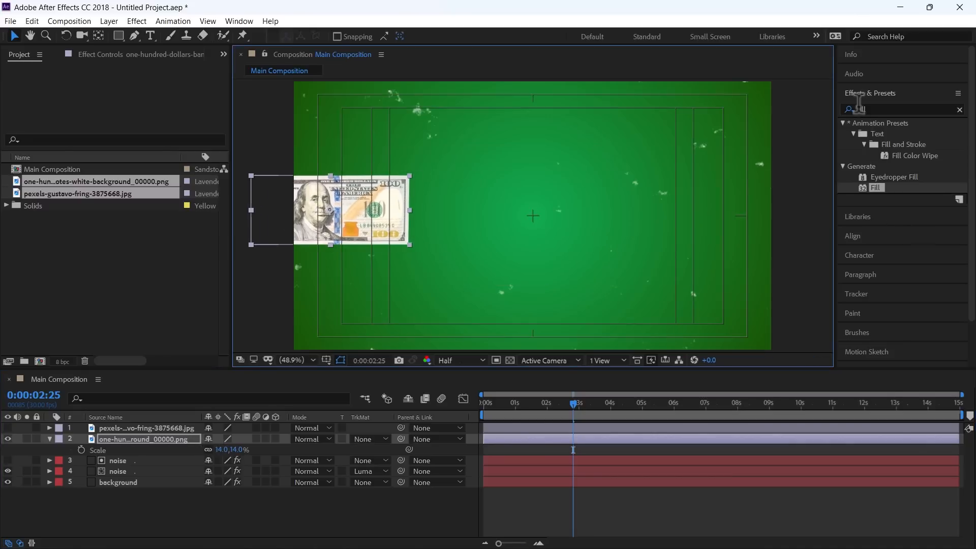
Find the Drop Shadow effect and apply it to the banknote layer
{"action": "left_click", "coordinate": [888, 109]}
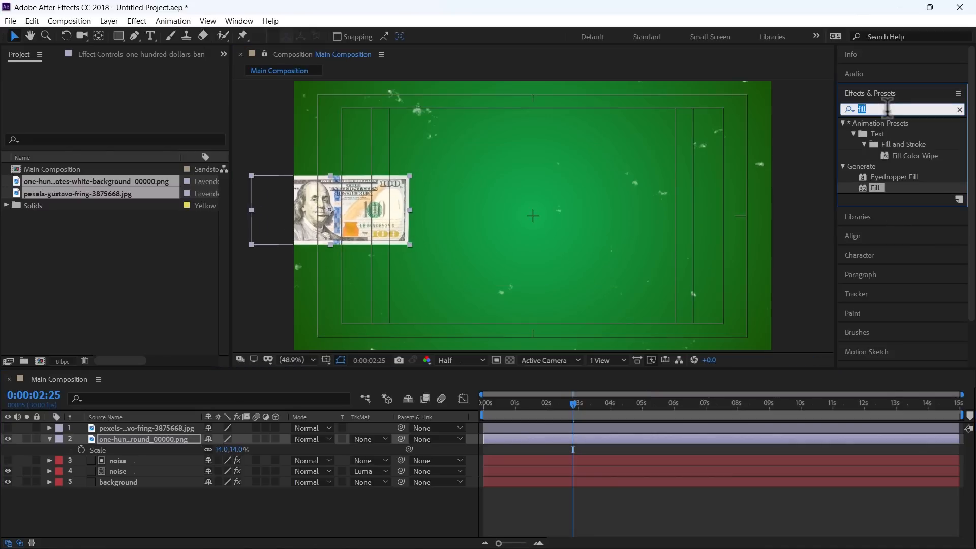
{"action": "type", "text": "drop sh"}
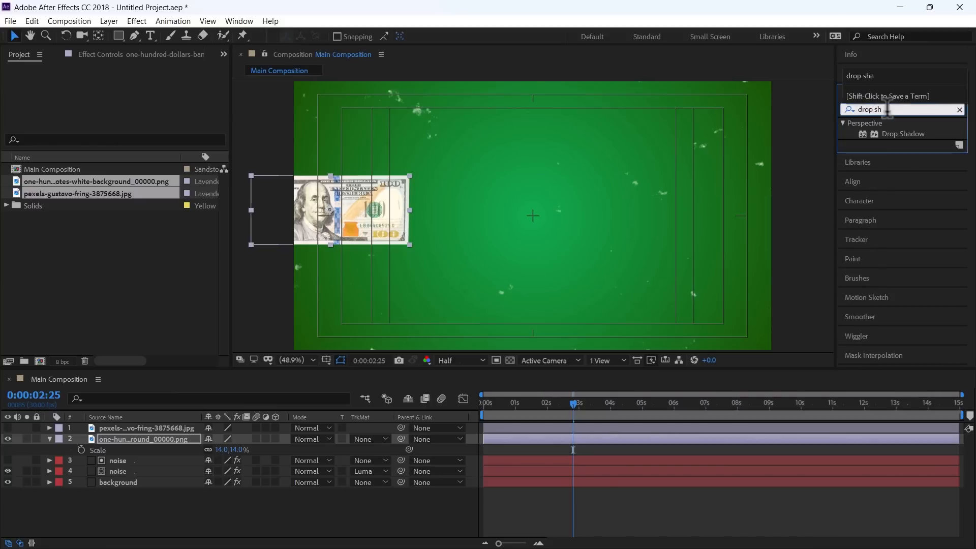
{"action": "left_click_drag", "start_coordinate": [903, 134], "coordinate": [172, 440]}
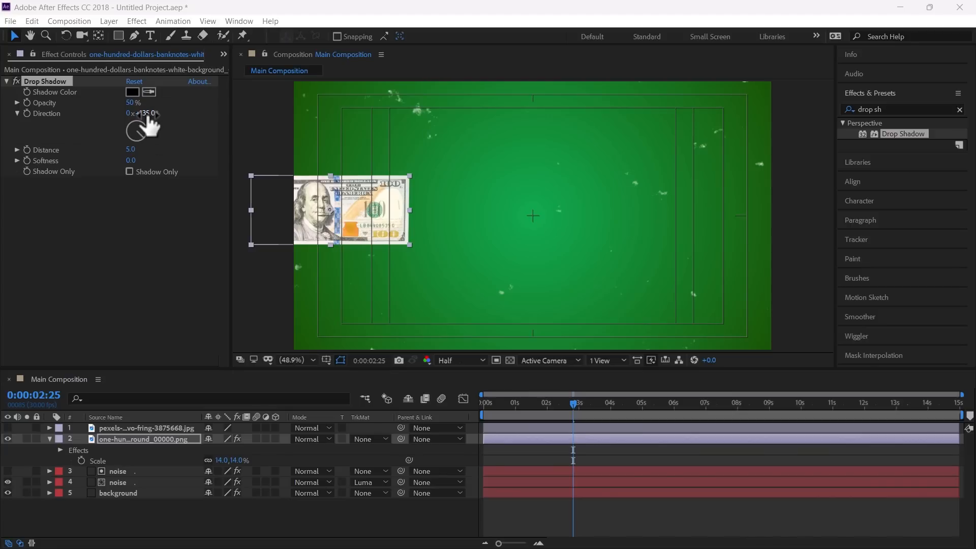
Set the banknote's drop shadow direction to 224°, distance to 50 and softness to 1100
{"action": "left_click_drag", "start_coordinate": [144, 138], "coordinate": [140, 139]}
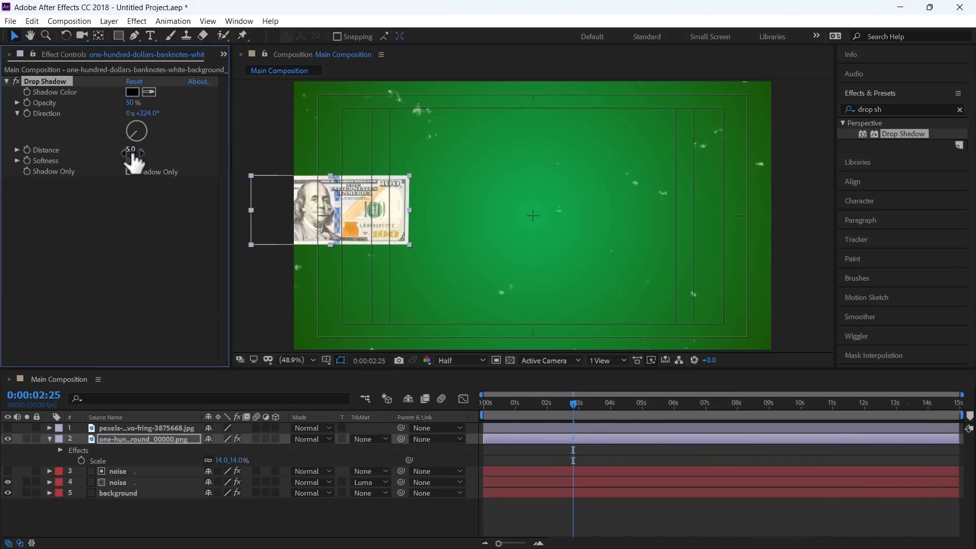
{"action": "left_click", "coordinate": [131, 151]}
{"action": "type", "text": "50"}
{"action": "key", "text": "Return"}
{"action": "left_click", "coordinate": [132, 161]}
{"action": "type", "text": "1100"}
{"action": "key", "text": "Return"}
Move the banknote slightly lower along the left edge of the composition
{"action": "left_click", "coordinate": [364, 245]}
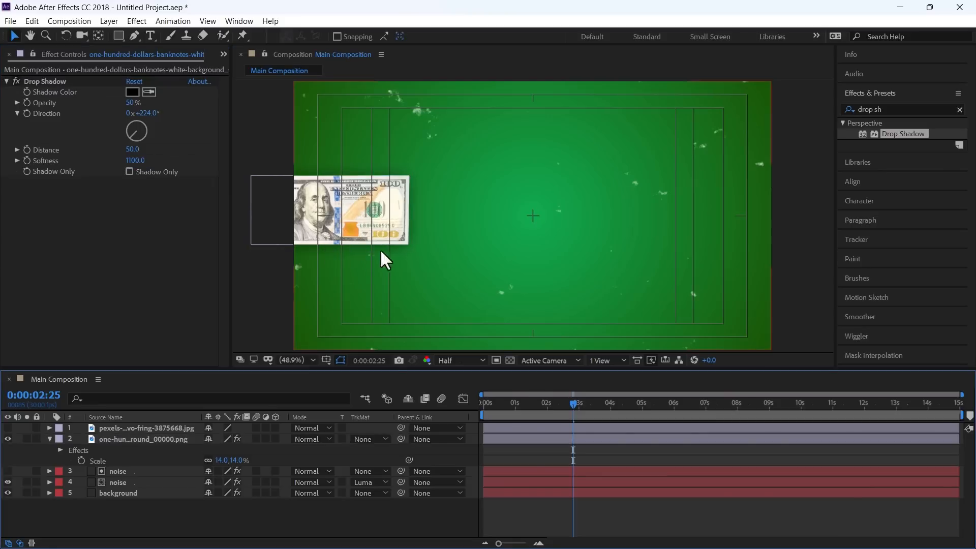
{"action": "left_click_drag", "start_coordinate": [352, 246], "coordinate": [348, 272]}
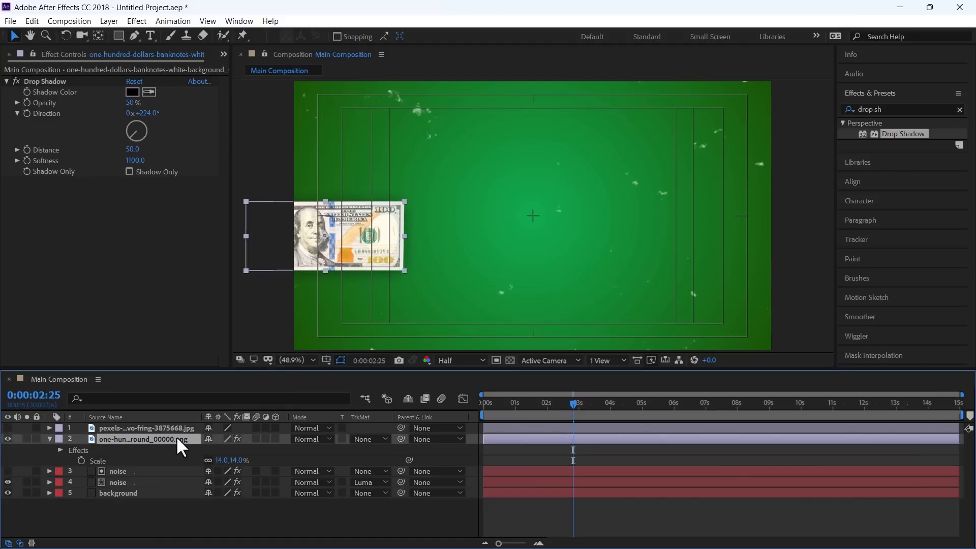
Duplicate the banknote layer, mirror the copy horizontally with an unlinked horizontal scale of -14%, and set its label color to yellow
{"action": "key", "text": "ctrl+d"}
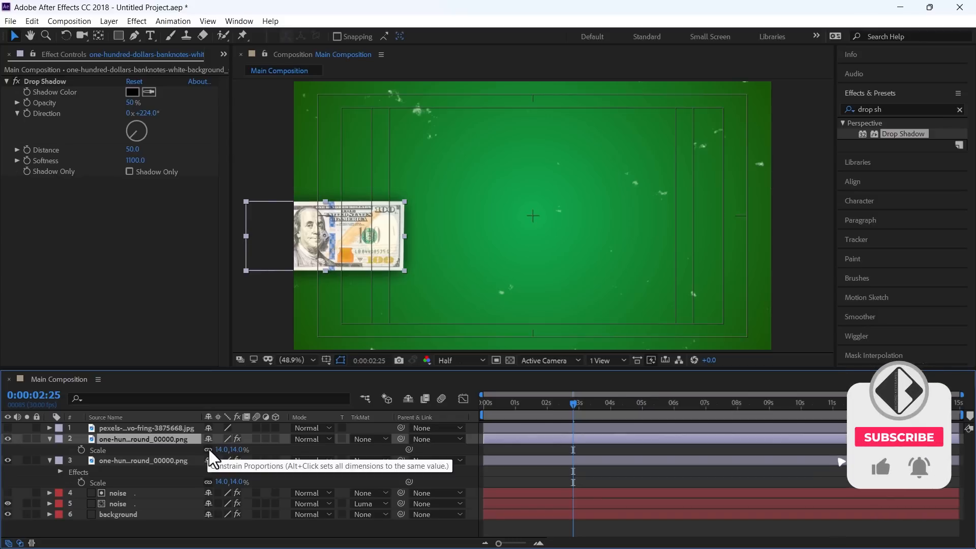
{"action": "left_click", "coordinate": [209, 449]}
{"action": "left_click", "coordinate": [223, 450]}
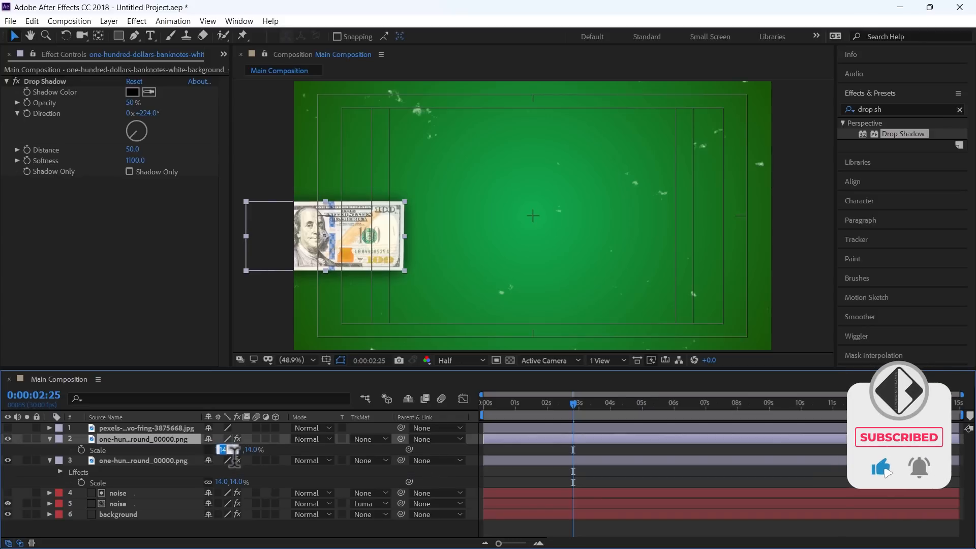
{"action": "type", "text": "-14"}
{"action": "key", "text": "Return"}
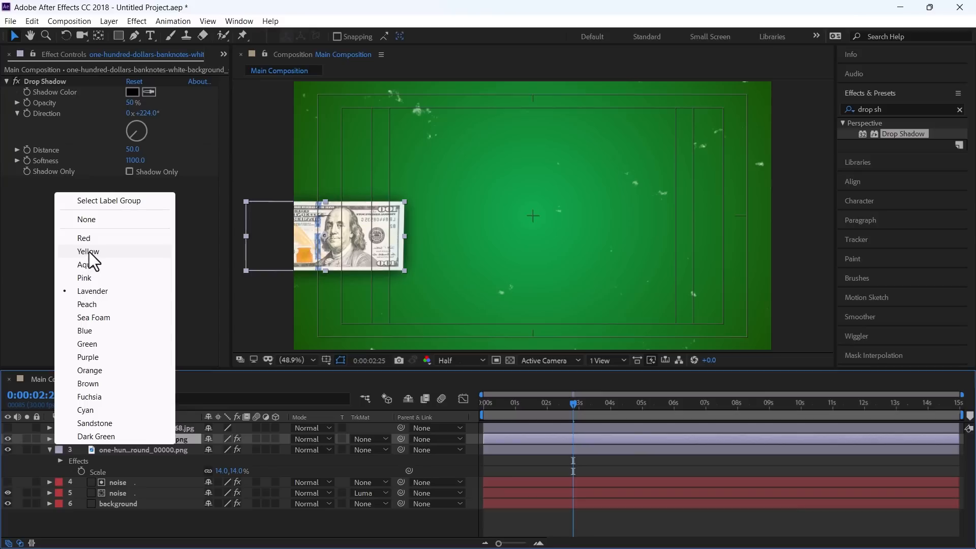
{"action": "left_click", "coordinate": [88, 253]}
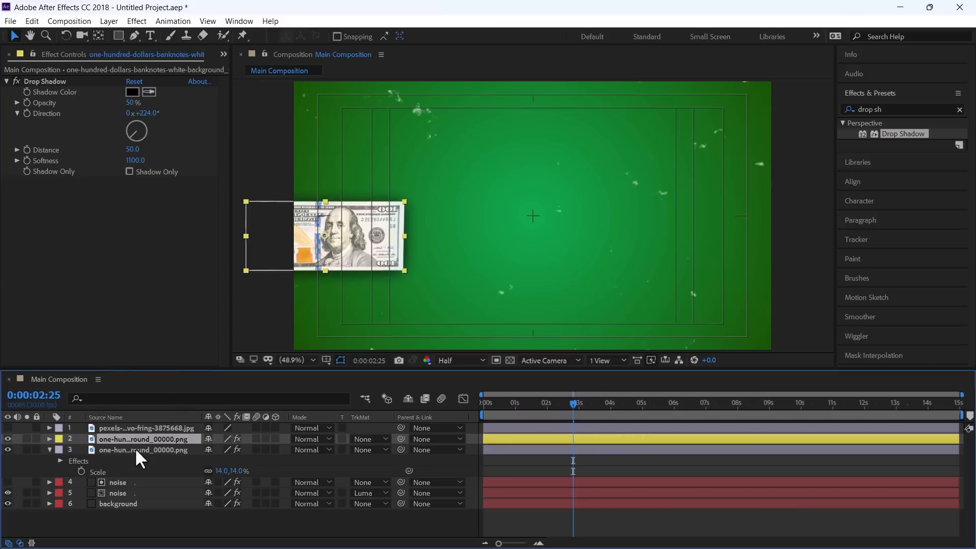
Move the mirrored banknote copy above the original along the composition's left edge and rotate it to -9°
{"action": "left_click", "coordinate": [136, 451]}
{"action": "left_click", "coordinate": [122, 439]}
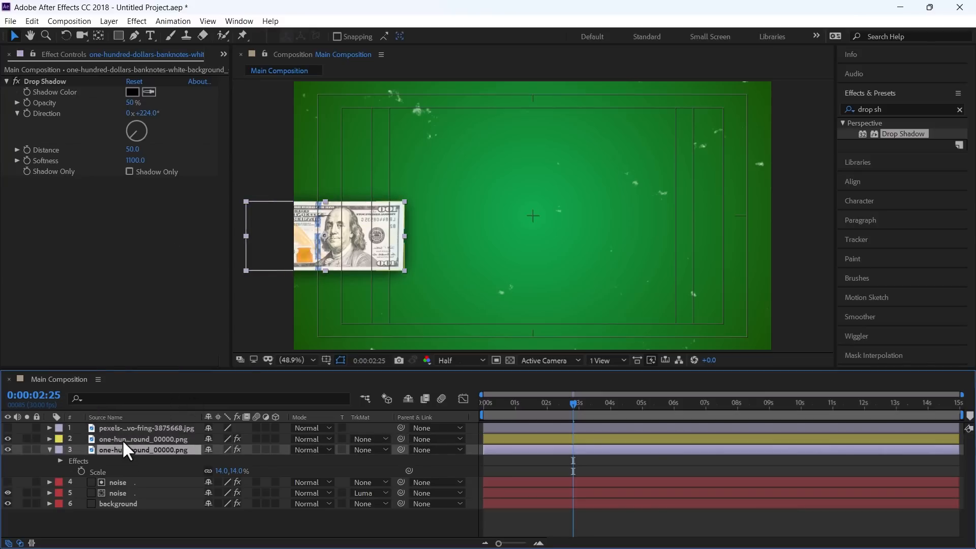
{"action": "left_click_drag", "start_coordinate": [345, 256], "coordinate": [363, 182]}
{"action": "key", "text": "r"}
{"action": "left_click_drag", "start_coordinate": [221, 449], "coordinate": [206, 451]}
{"action": "left_click", "coordinate": [388, 184]}
Duplicate the mirrored banknote, place the copy above the other two, and rotate it to -18°
{"action": "left_click", "coordinate": [158, 438]}
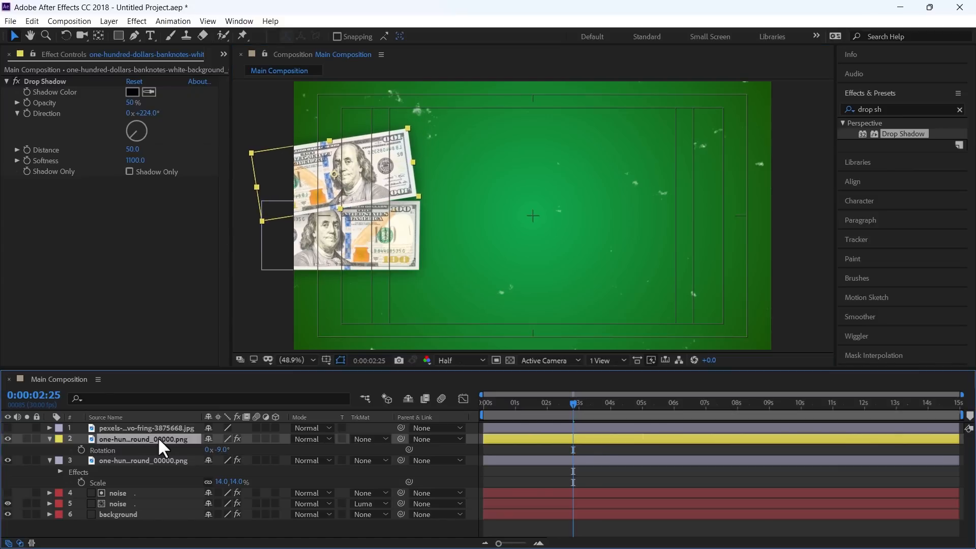
{"action": "key", "text": "ctrl+d"}
{"action": "left_click_drag", "start_coordinate": [380, 192], "coordinate": [374, 134]}
{"action": "scroll", "coordinate": [379, 134], "scroll_direction": "up", "scroll_amount": 1}
{"action": "left_click_drag", "start_coordinate": [383, 135], "coordinate": [457, 175]}
{"action": "key", "text": "r"}
{"action": "left_click_drag", "start_coordinate": [222, 449], "coordinate": [217, 449]}
Fine-tune the positions of the three banknotes so they overlap as an even fan along the left edge
{"action": "left_click_drag", "start_coordinate": [464, 227], "coordinate": [467, 236]}
{"action": "left_click", "coordinate": [461, 162]}
{"action": "left_click_drag", "start_coordinate": [459, 162], "coordinate": [460, 161]}
{"action": "left_click", "coordinate": [416, 290], "text": "shift"}
{"action": "left_click", "coordinate": [427, 234], "text": "shift"}
{"action": "left_click_drag", "start_coordinate": [425, 294], "coordinate": [426, 298]}
{"action": "left_click", "coordinate": [511, 446]}
Duplicate the topmost banknote, place the copy in the composition's upper-left corner, and rotate it to -41°
{"action": "left_click", "coordinate": [176, 437]}
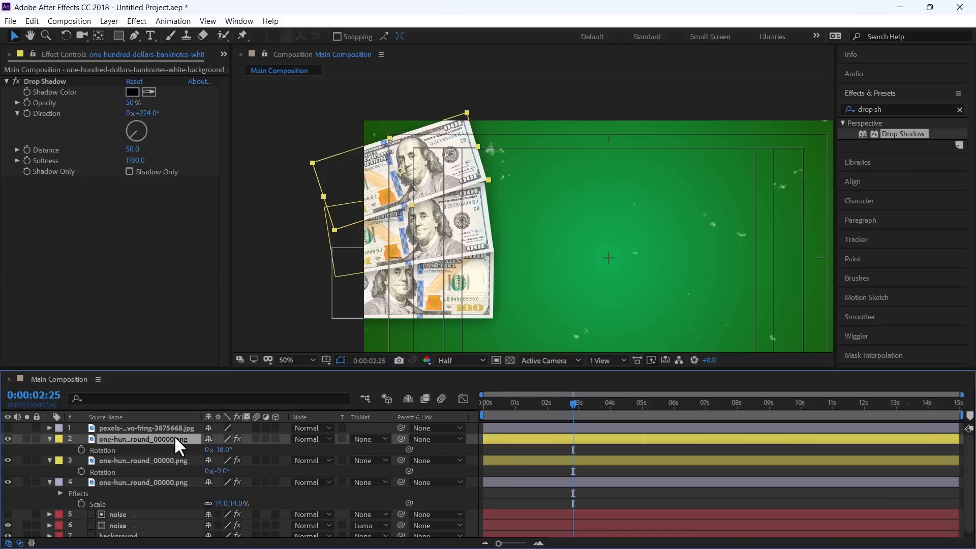
{"action": "key", "text": "ctrl+d"}
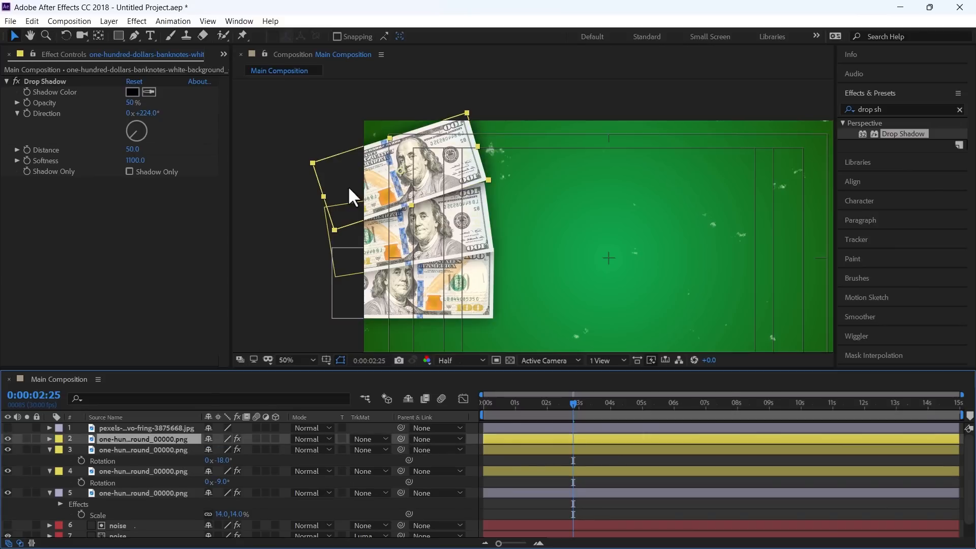
{"action": "left_click_drag", "start_coordinate": [378, 197], "coordinate": [360, 164]}
{"action": "key", "text": "r"}
{"action": "left_click_drag", "start_coordinate": [217, 450], "coordinate": [206, 450]}
{"action": "left_click_drag", "start_coordinate": [359, 173], "coordinate": [365, 172]}
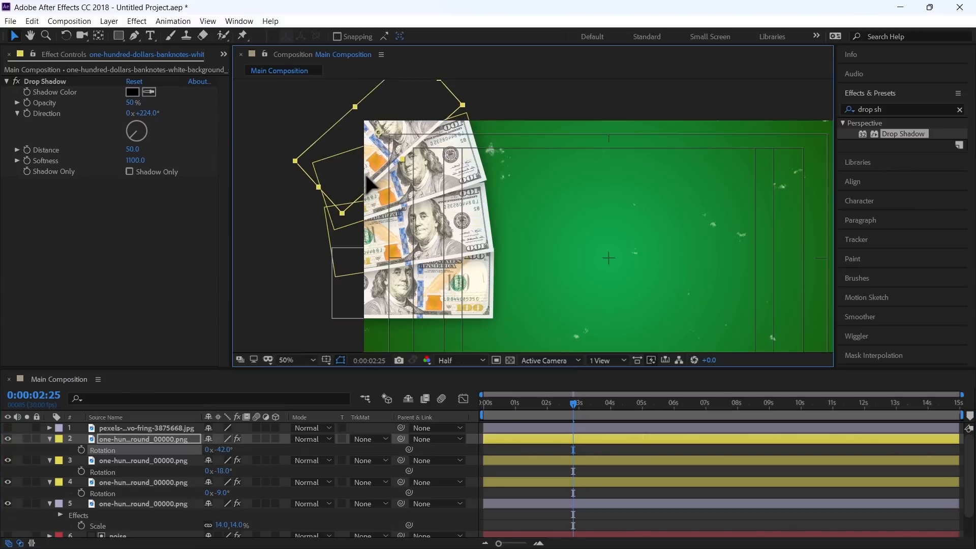
{"action": "left_click_drag", "start_coordinate": [217, 450], "coordinate": [219, 450]}
Add a mirrored banknote copy beneath the original in the layer stack, position it below the original, and rotate it to 10°
{"action": "left_click_drag", "start_coordinate": [432, 341], "coordinate": [480, 259]}
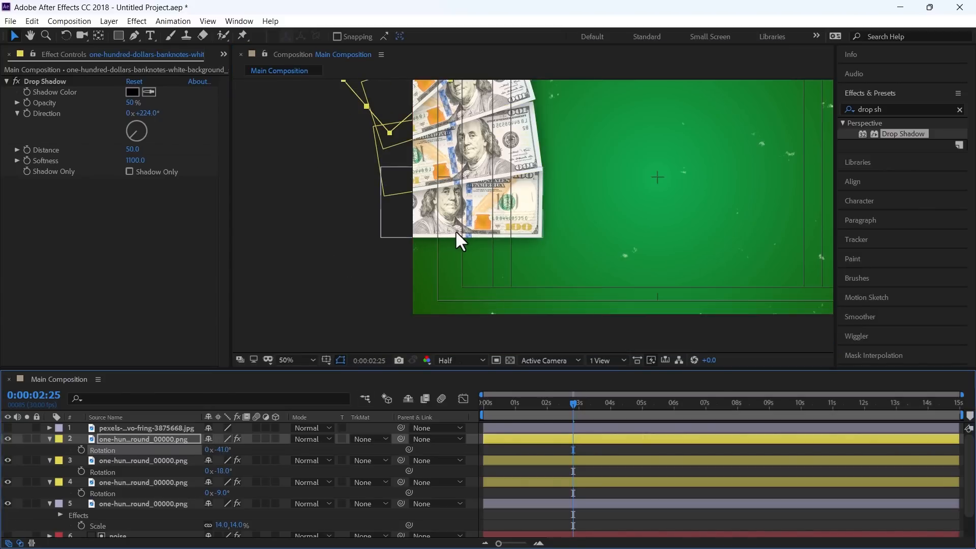
{"action": "scroll", "coordinate": [131, 479], "scroll_direction": "down", "scroll_amount": 3}
{"action": "left_click", "coordinate": [118, 498]}
{"action": "left_click_drag", "start_coordinate": [446, 163], "coordinate": [438, 279]}
{"action": "key", "text": "r"}
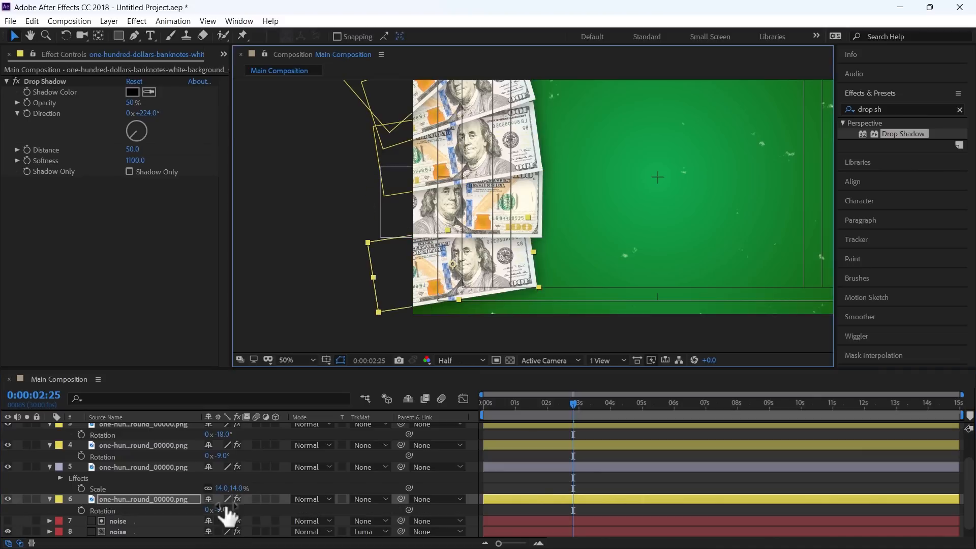
{"action": "left_click_drag", "start_coordinate": [225, 509], "coordinate": [234, 509]}
{"action": "left_click_drag", "start_coordinate": [439, 283], "coordinate": [440, 278]}
Duplicate the 10° banknote, place the copy in the composition's lower-left corner, and rotate it to 18°
{"action": "left_click", "coordinate": [158, 501]}
{"action": "key", "text": "ctrl+d"}
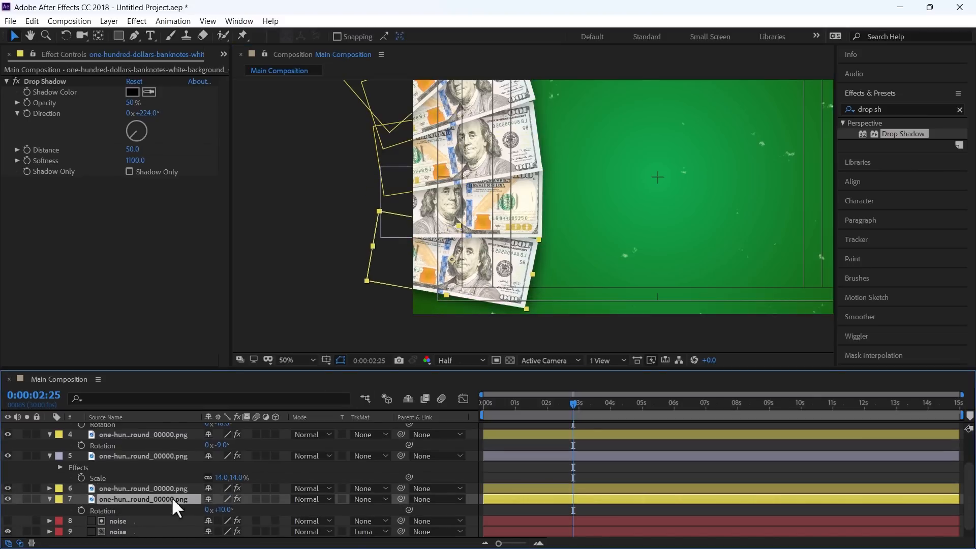
{"action": "left_click_drag", "start_coordinate": [508, 263], "coordinate": [482, 306]}
{"action": "left_click_drag", "start_coordinate": [224, 509], "coordinate": [228, 509]}
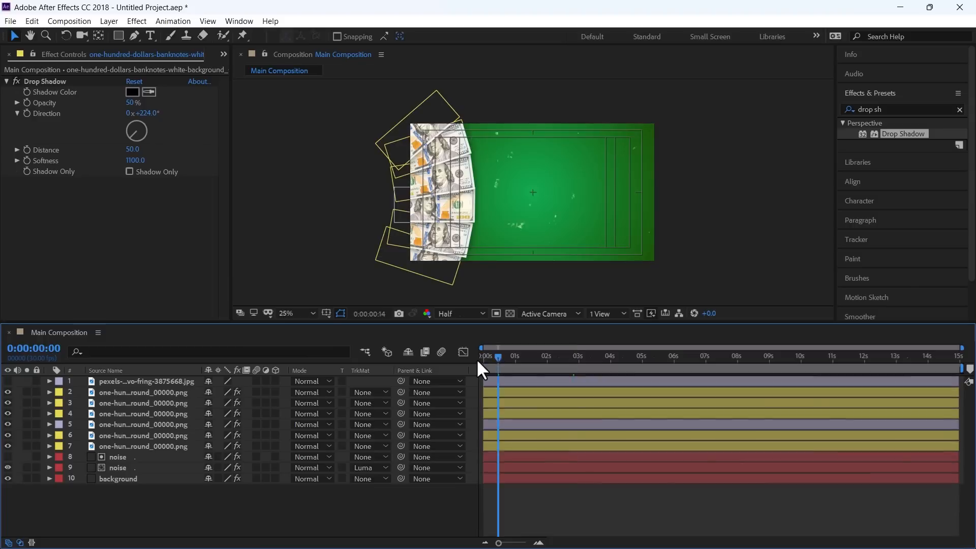
Add Position keyframes at 0:00:00:00 to all six banknote layers
{"action": "left_click", "coordinate": [134, 392]}
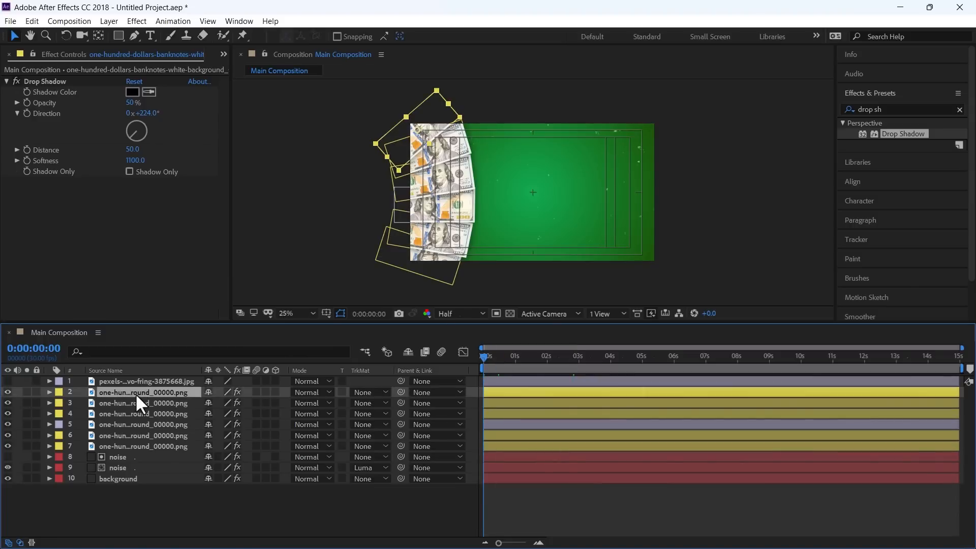
{"action": "left_click", "coordinate": [139, 445], "text": "shift"}
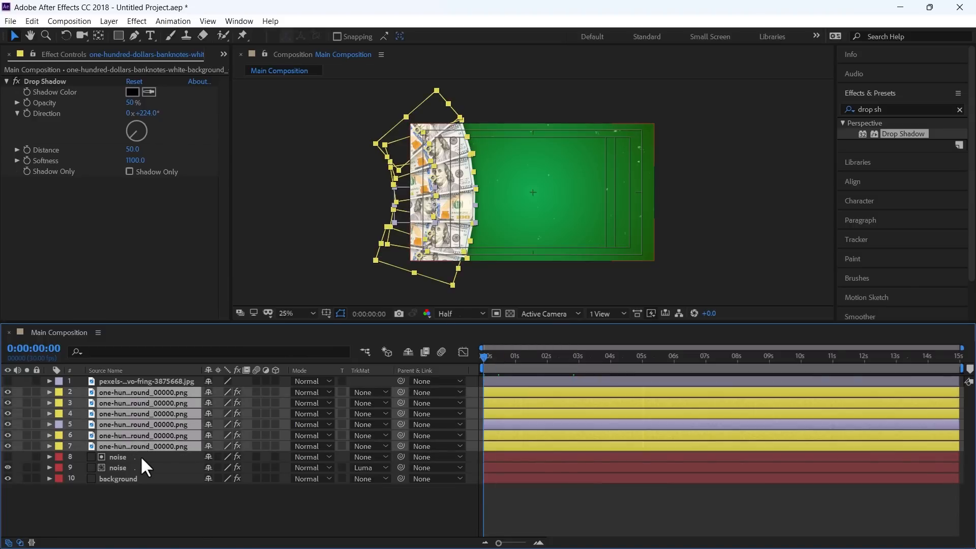
{"action": "key", "text": "p"}
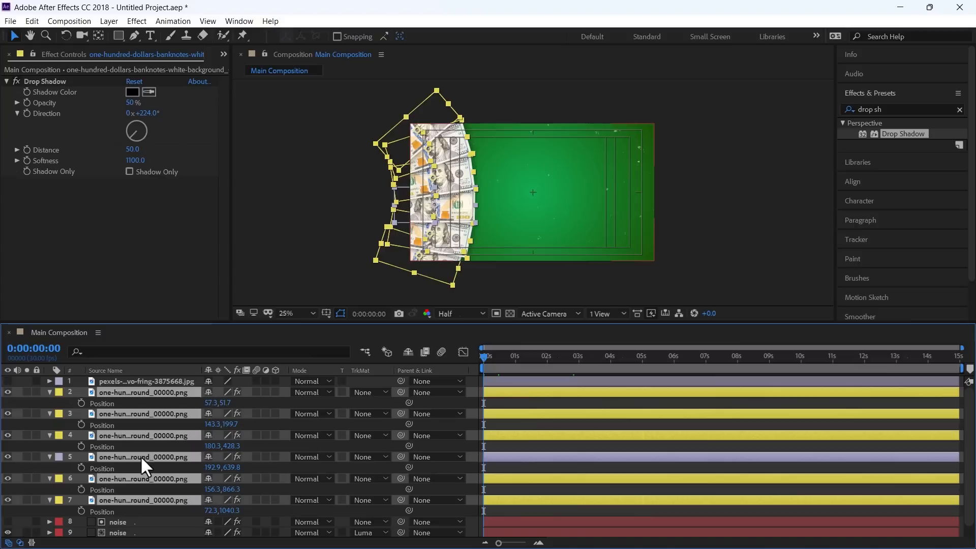
{"action": "left_click", "coordinate": [81, 424]}
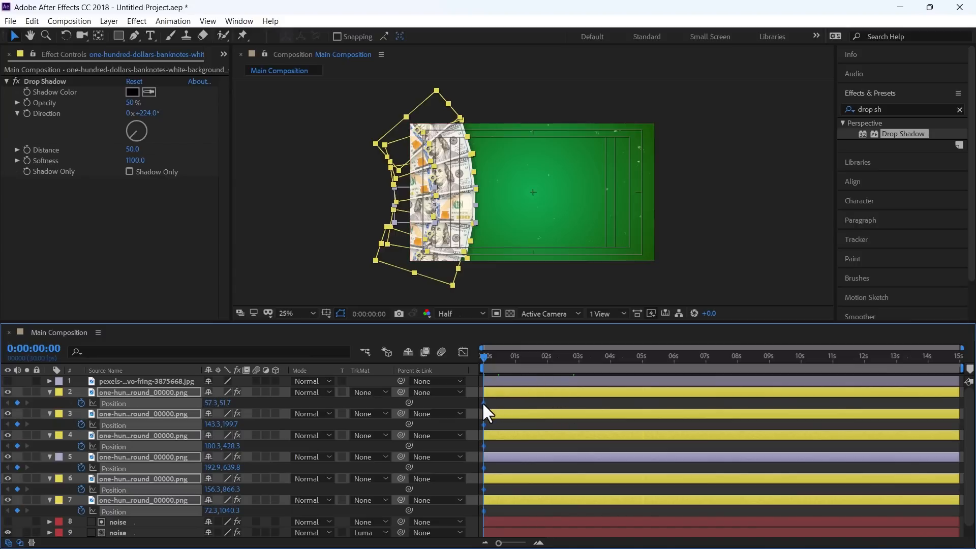
Shift the banknotes' Position keyframes to 0:00:01:05 and move all six banknotes off the composition's left side at 0:00:00:00
{"action": "mouse_move", "coordinate": [483, 405]}
{"action": "left_click_drag", "start_coordinate": [483, 404], "coordinate": [521, 404]}
{"action": "left_click", "coordinate": [518, 357]}
{"action": "key", "text": "Home"}
{"action": "left_click_drag", "start_coordinate": [428, 267], "coordinate": [334, 257]}
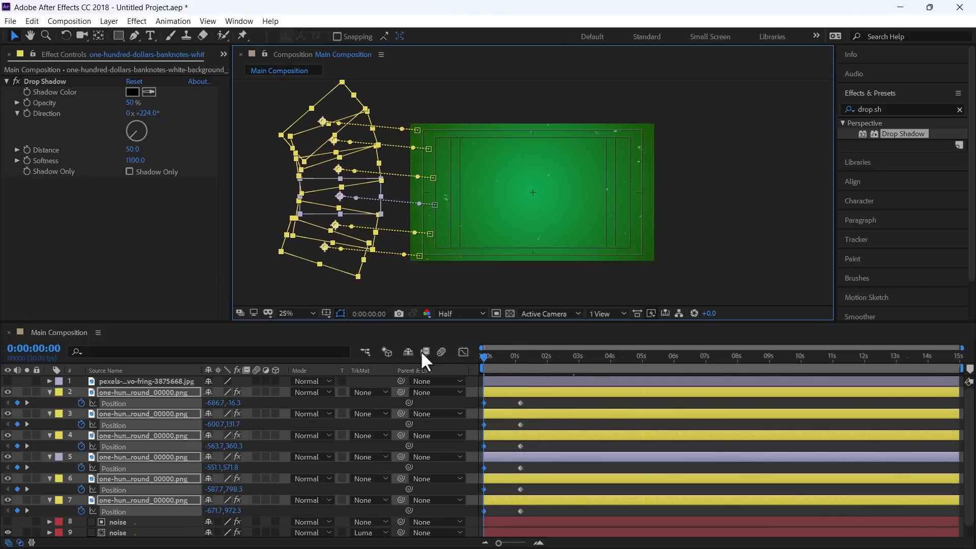
Gather the individual banknotes into one overlapping pile outside the composition at 0:00:00:00
{"action": "left_click", "coordinate": [499, 444]}
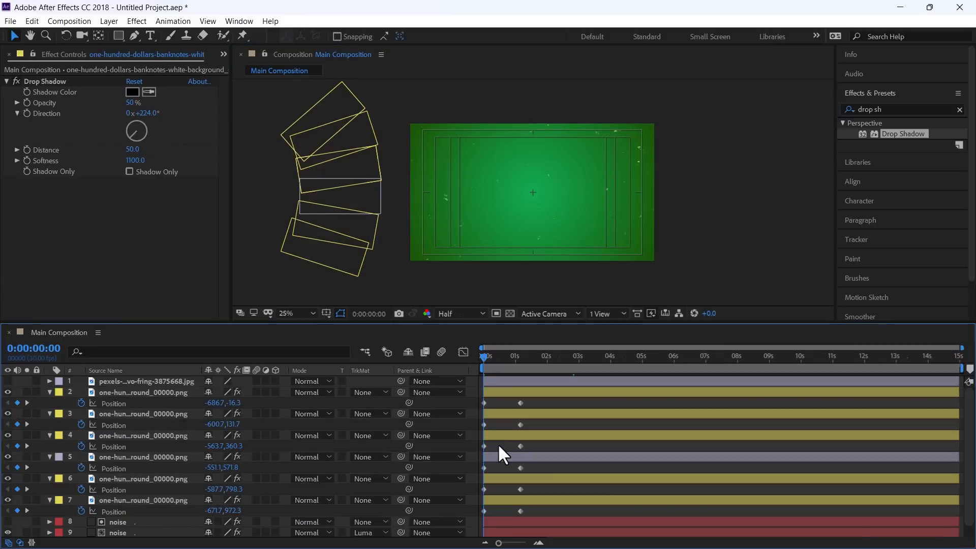
{"action": "left_click", "coordinate": [499, 394]}
{"action": "left_click_drag", "start_coordinate": [319, 142], "coordinate": [324, 179]}
{"action": "left_click_drag", "start_coordinate": [330, 208], "coordinate": [329, 218]}
{"action": "left_click_drag", "start_coordinate": [333, 139], "coordinate": [334, 196]}
{"action": "left_click", "coordinate": [143, 479]}
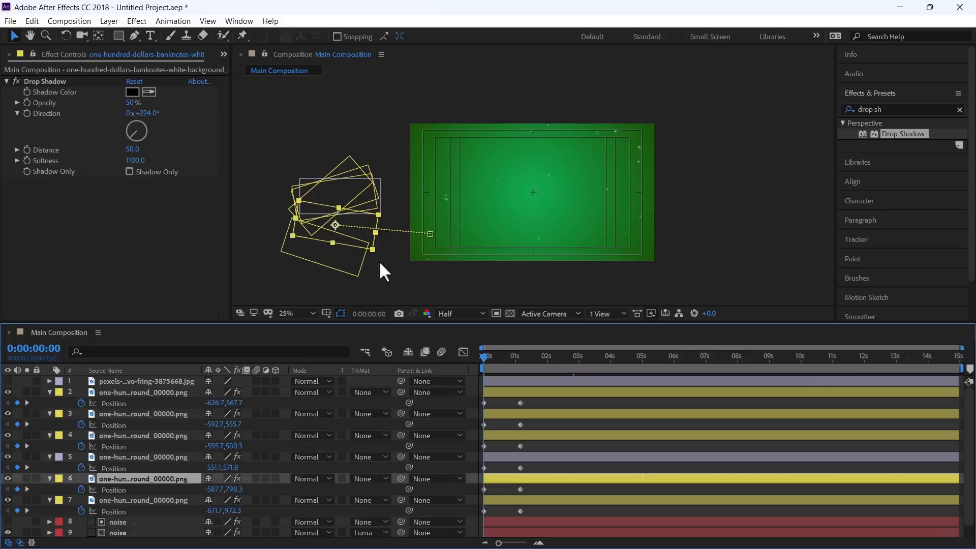
{"action": "left_click", "coordinate": [508, 502]}
Add Rotation keyframes to all six banknote layers at 0:00:01:05
{"action": "left_click_drag", "start_coordinate": [486, 357], "coordinate": [524, 358]}
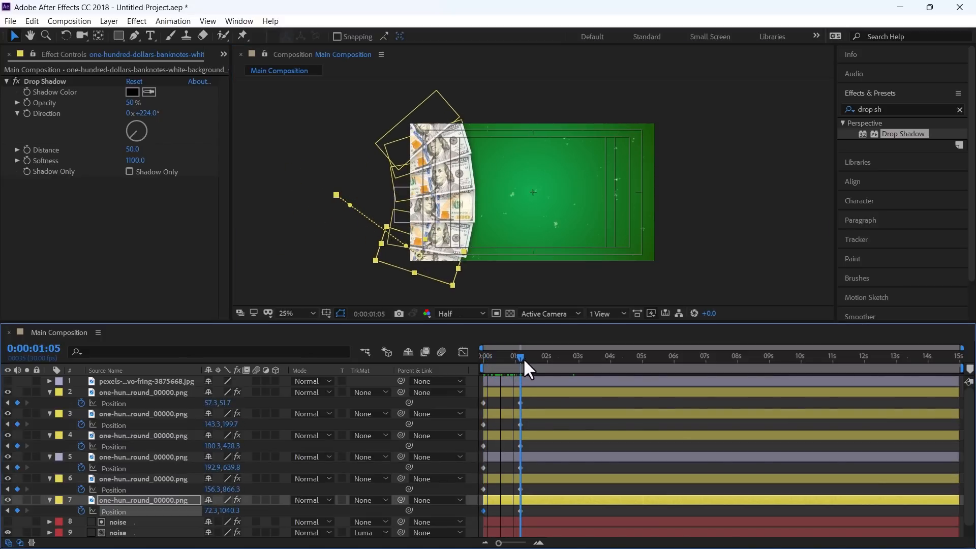
{"action": "left_click", "coordinate": [507, 393], "text": "shift"}
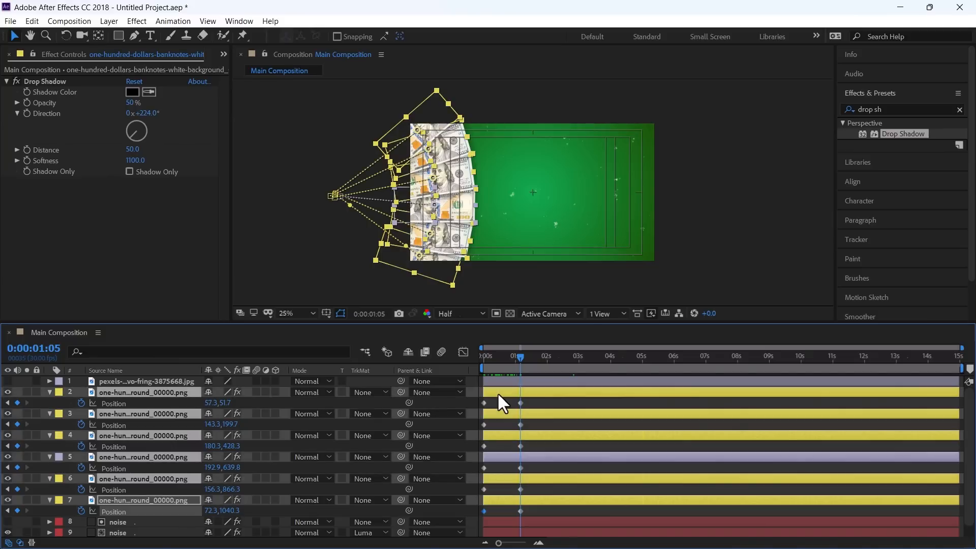
{"action": "key", "text": "shift+r"}
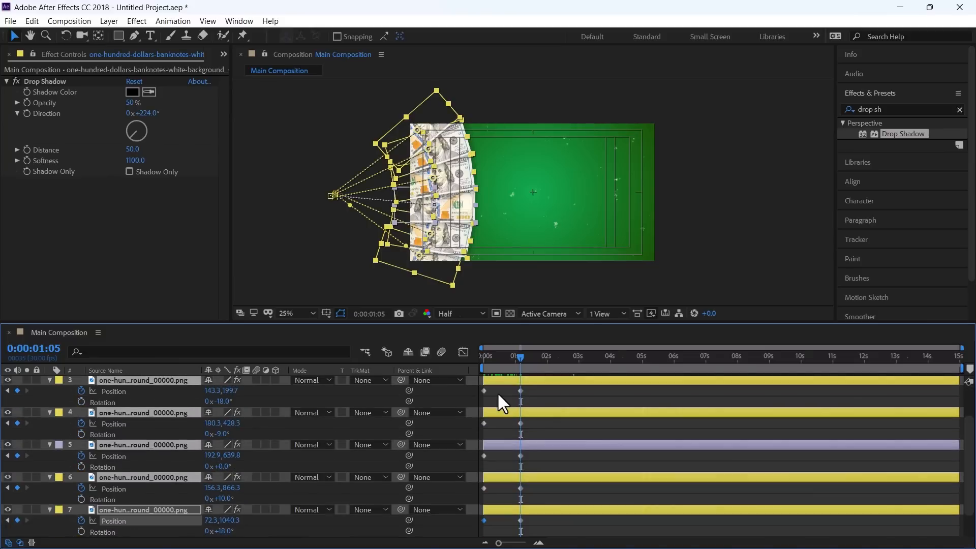
{"action": "left_click", "coordinate": [82, 433]}
Set all six banknotes' rotation to 0° at 0:00:00:00 and preview the fan-out animation
{"action": "left_click_drag", "start_coordinate": [495, 355], "coordinate": [474, 361]}
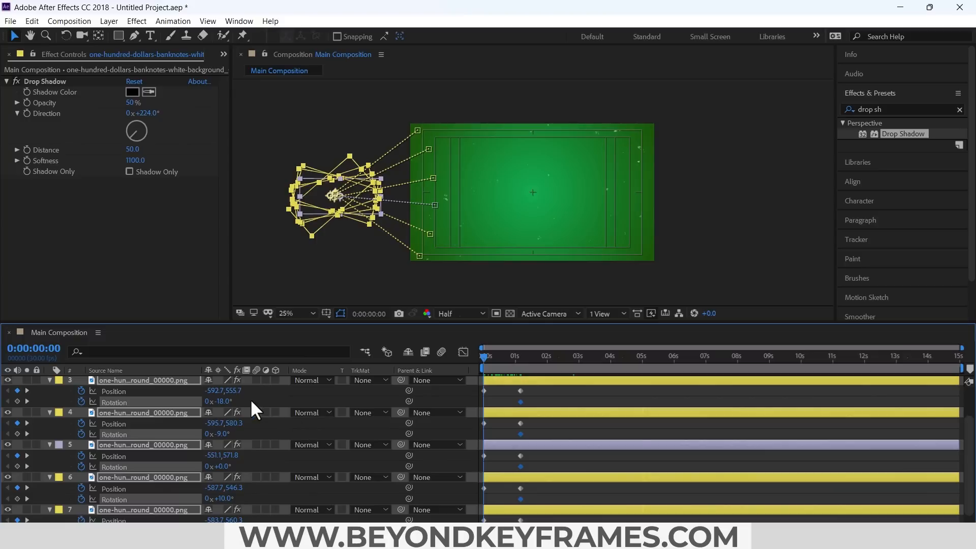
{"action": "left_click", "coordinate": [223, 434]}
{"action": "type", "text": "0"}
{"action": "key", "text": "Return"}
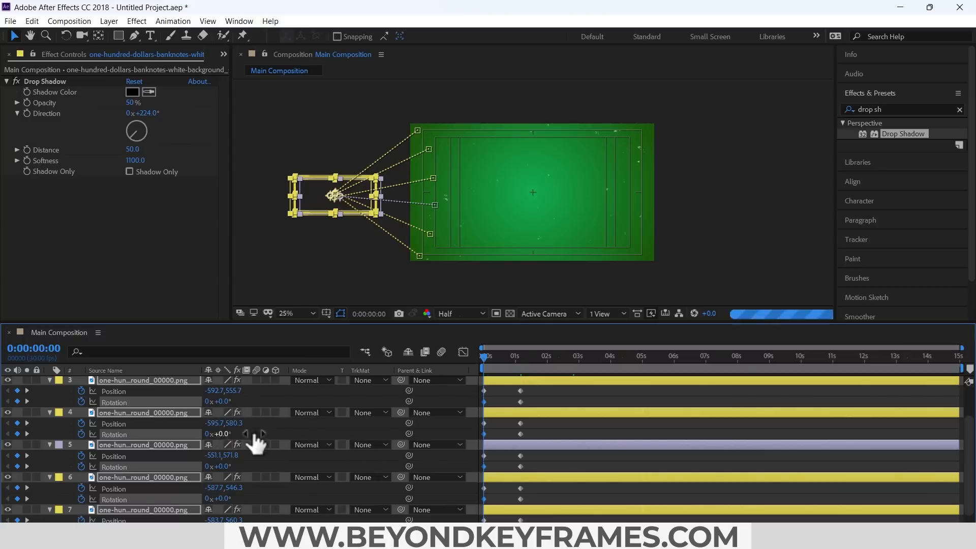
{"action": "left_click", "coordinate": [491, 434]}
{"action": "key", "text": "space"}
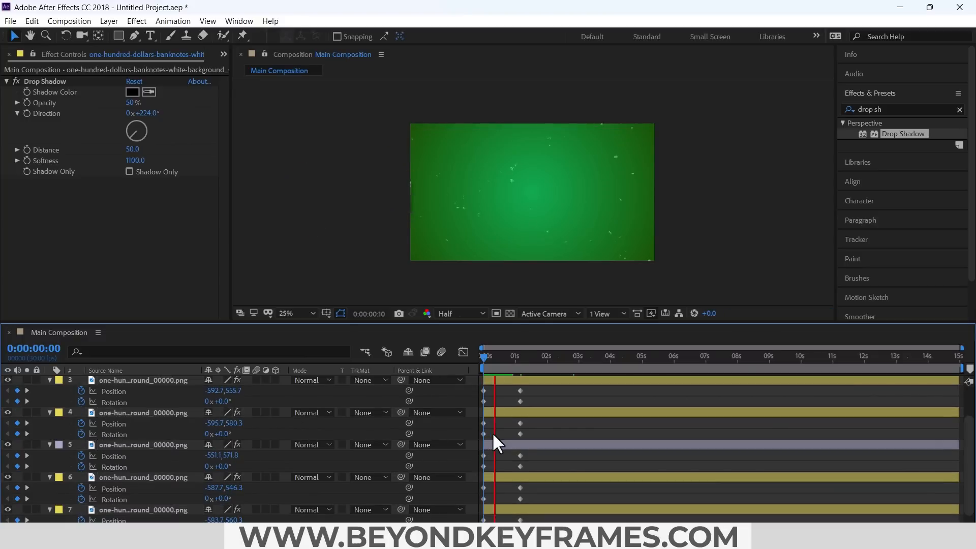
Apply Easy Ease to all the banknotes' Position and Rotation keyframes and preview the animation
{"action": "scroll", "coordinate": [528, 417], "scroll_direction": "up", "scroll_amount": 2}
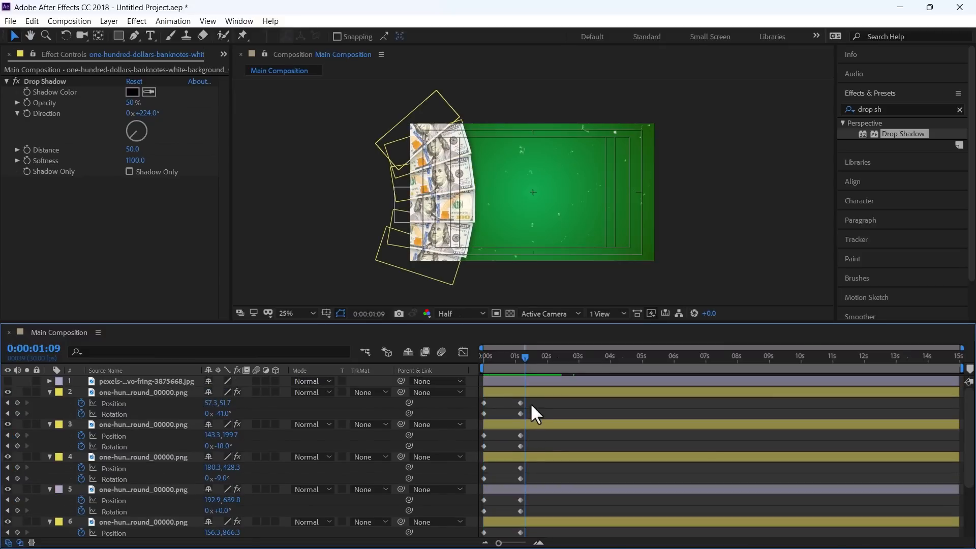
{"action": "left_click_drag", "start_coordinate": [533, 401], "coordinate": [474, 503]}
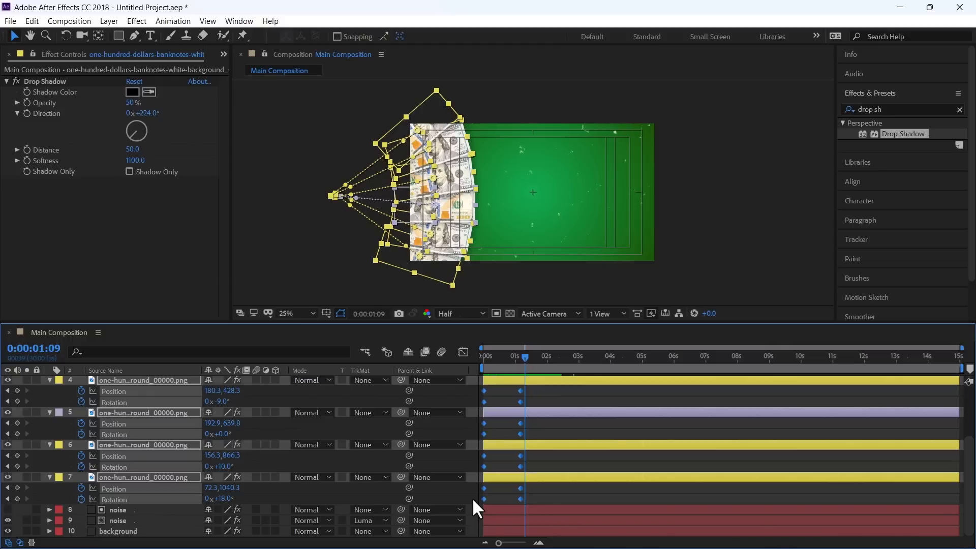
{"action": "key", "text": "F9"}
{"action": "left_click_drag", "start_coordinate": [510, 361], "coordinate": [474, 365]}
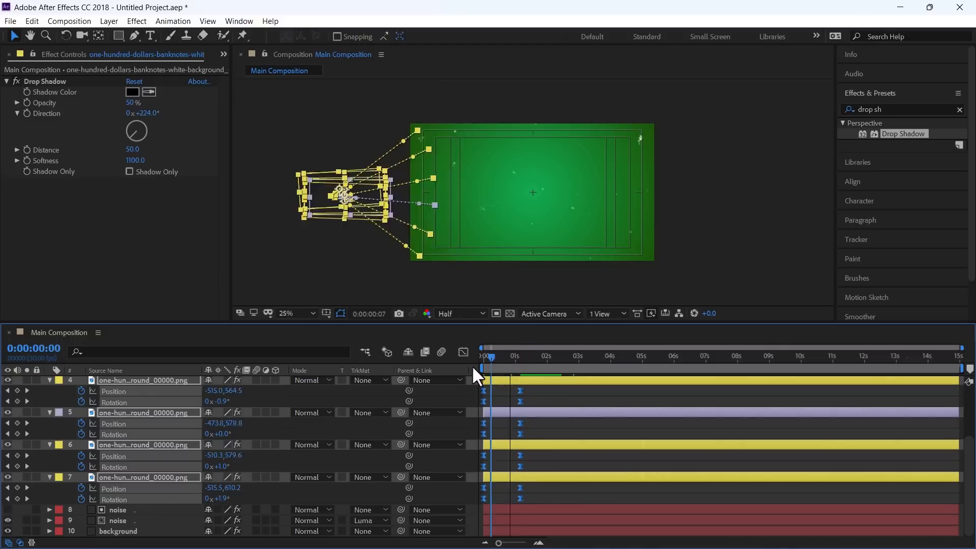
{"action": "key", "text": "space"}
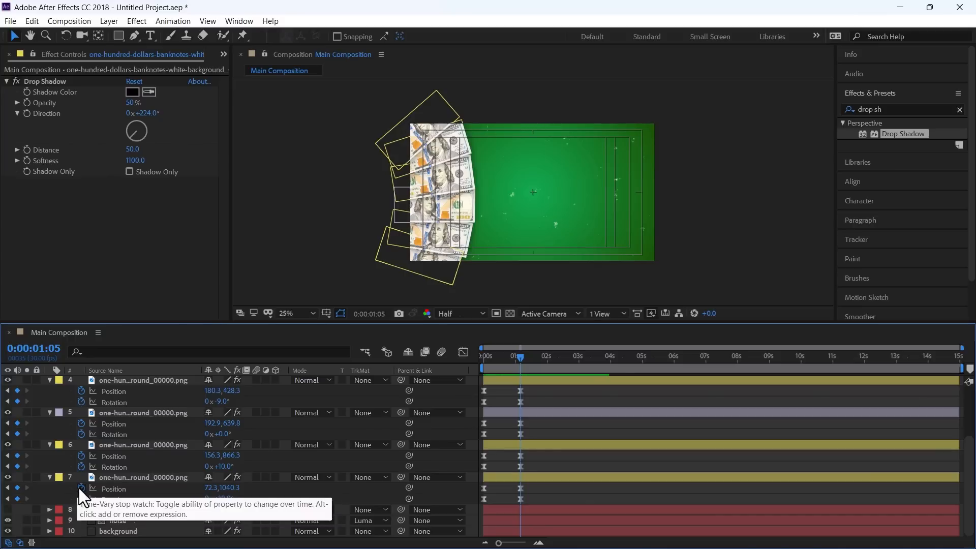
Add the expression wiggle(.5,20) to the lowest banknote's Position and copy the expression text
{"action": "left_click", "coordinate": [81, 489], "text": "alt"}
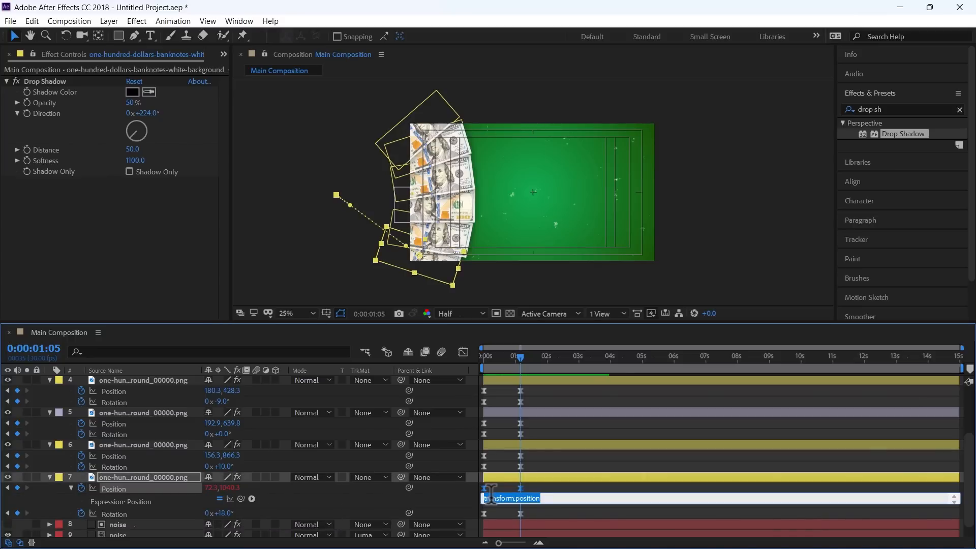
{"action": "type", "text": "wiggle(.5,20"}
{"action": "left_click", "coordinate": [512, 499]}
{"action": "key", "text": "BackSpace"}
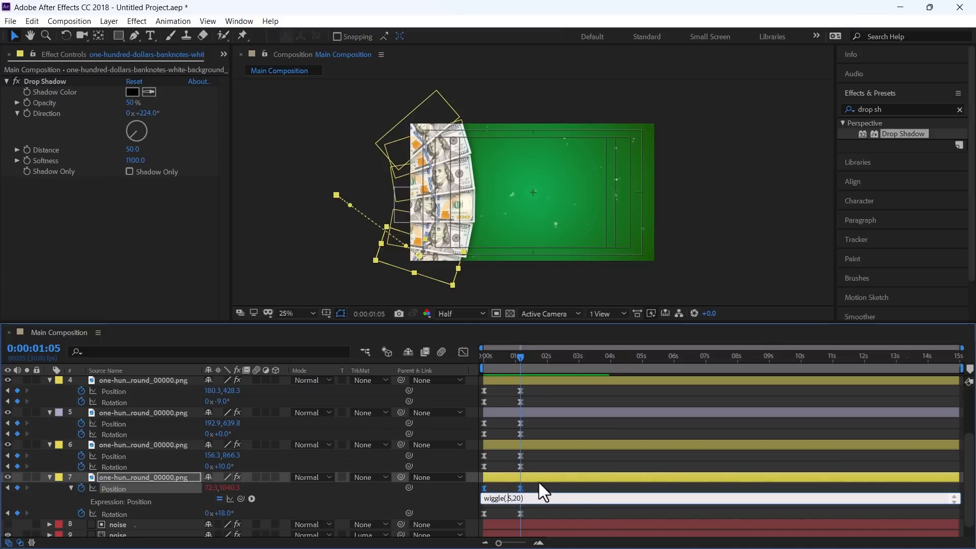
{"action": "key", "text": "ctrl+a"}
{"action": "key", "text": "ctrl+c"}
{"action": "left_click", "coordinate": [531, 479]}
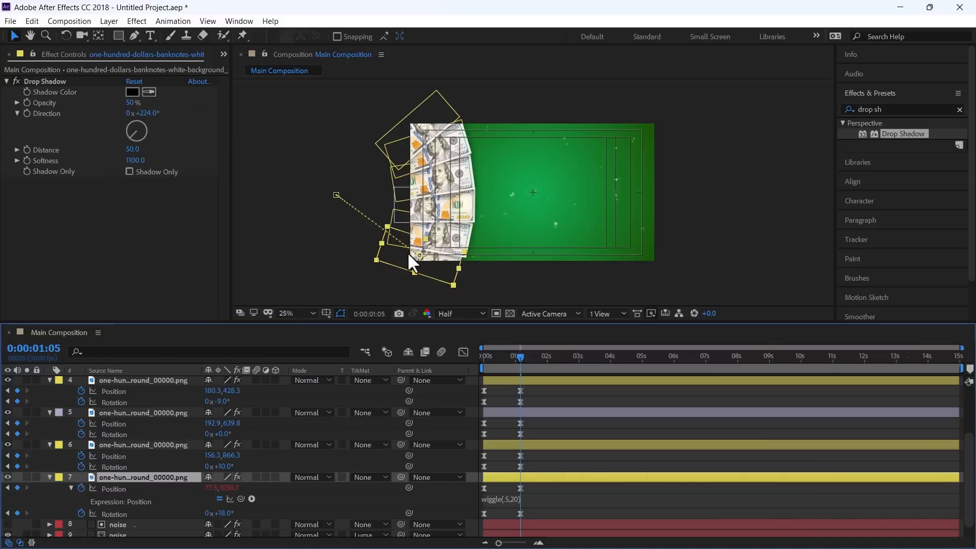
Paste the wiggle(.5,20) expression into the Position of the other five banknotes, check the motion, and collapse the layer properties
{"action": "left_click", "coordinate": [81, 455], "text": "alt"}
{"action": "key", "text": "ctrl+v"}
{"action": "left_click", "coordinate": [506, 453]}
{"action": "left_click", "coordinate": [81, 423], "text": "alt"}
{"action": "key", "text": "ctrl+v"}
{"action": "left_click", "coordinate": [501, 422]}
{"action": "scroll", "coordinate": [83, 422], "scroll_direction": "up", "scroll_amount": 4}
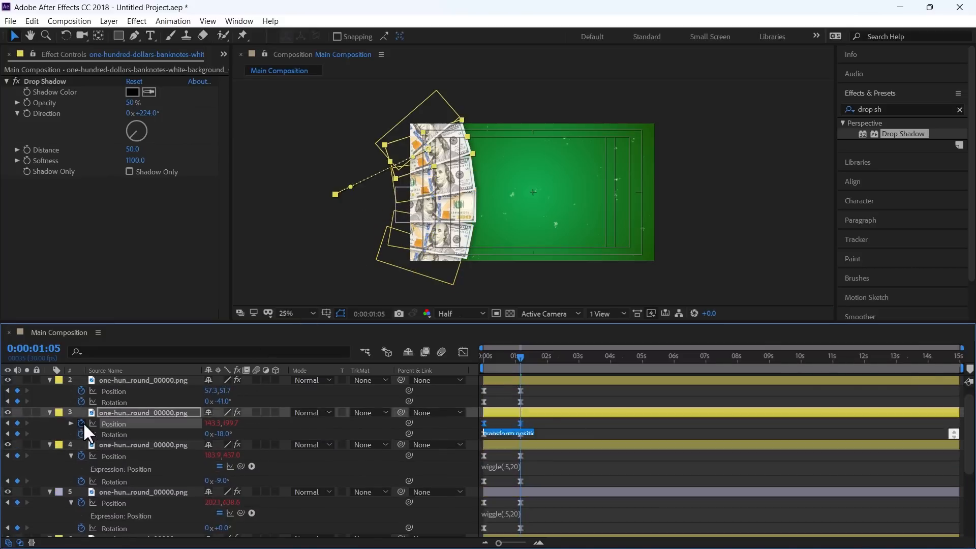
{"action": "left_click", "coordinate": [80, 402], "text": "alt"}
{"action": "left_click", "coordinate": [510, 394]}
{"action": "left_click_drag", "start_coordinate": [482, 358], "coordinate": [576, 359]}
{"action": "key", "text": "u"}
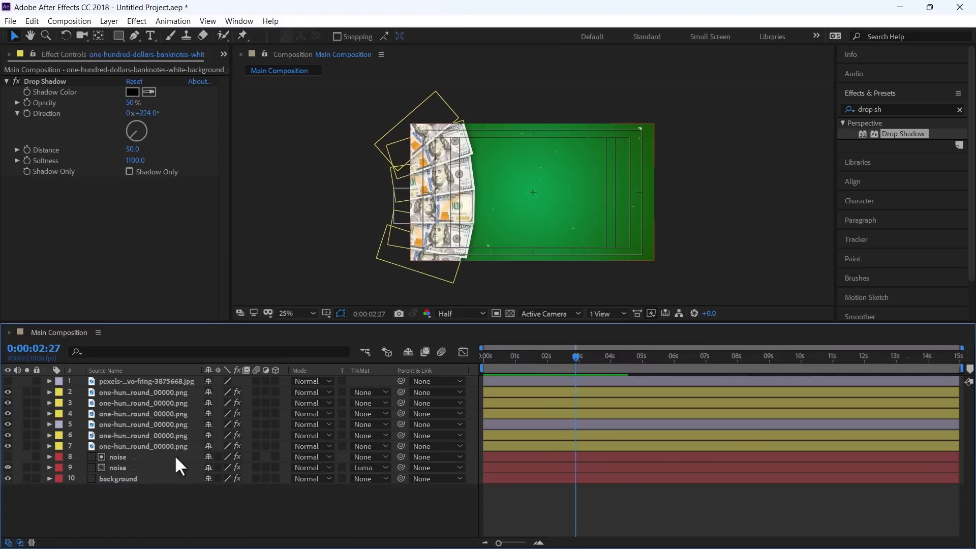
Add a null object above the topmost banknote layer and parent all six banknotes to it
{"action": "left_click", "coordinate": [144, 446]}
{"action": "left_click", "coordinate": [135, 392]}
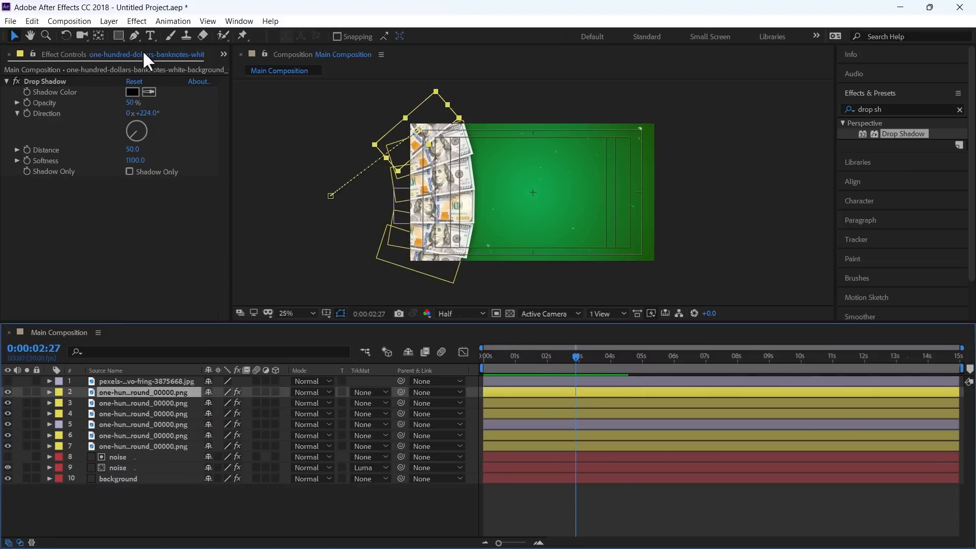
{"action": "left_click", "coordinate": [118, 21]}
{"action": "mouse_move", "coordinate": [131, 37]}
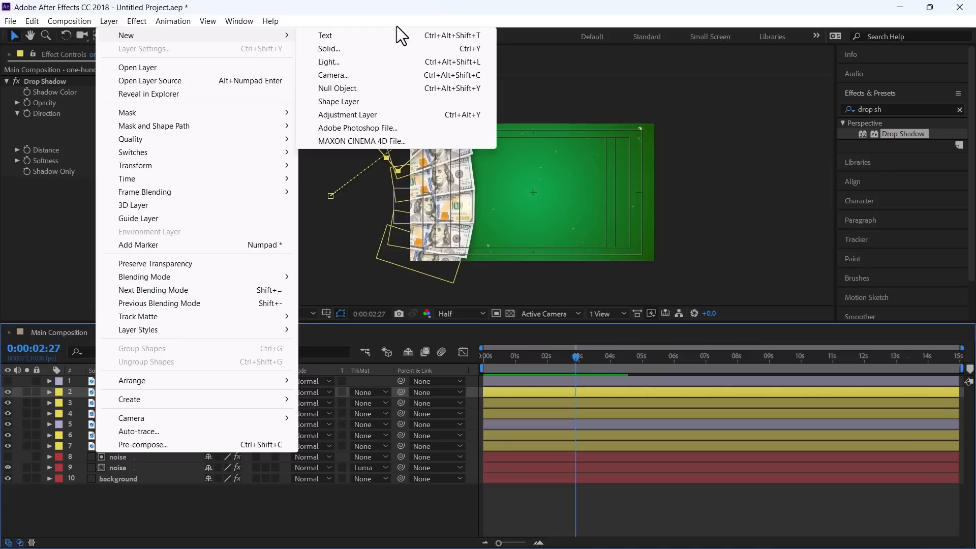
{"action": "left_click", "coordinate": [351, 85]}
{"action": "left_click", "coordinate": [148, 454]}
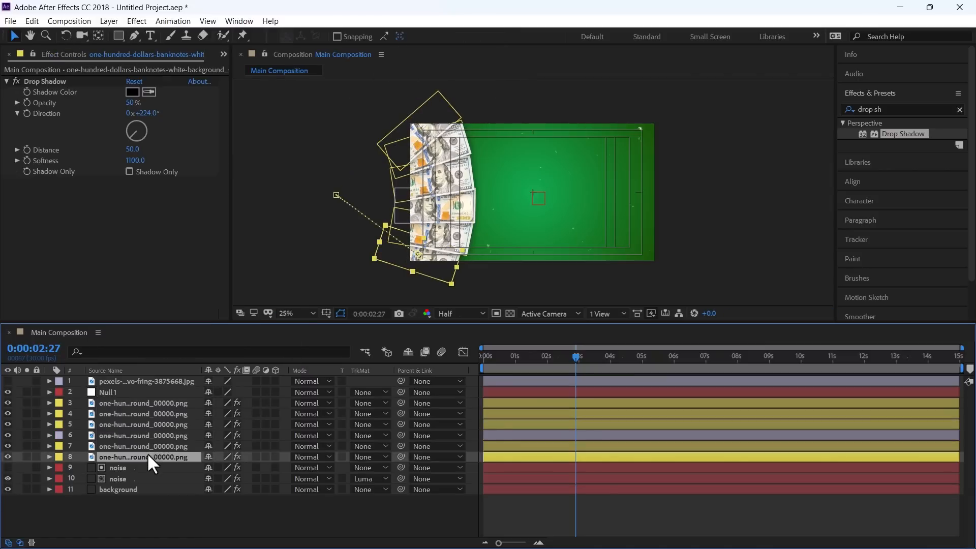
{"action": "left_click", "coordinate": [152, 402], "text": "shift"}
{"action": "left_click_drag", "start_coordinate": [400, 402], "coordinate": [102, 394]}
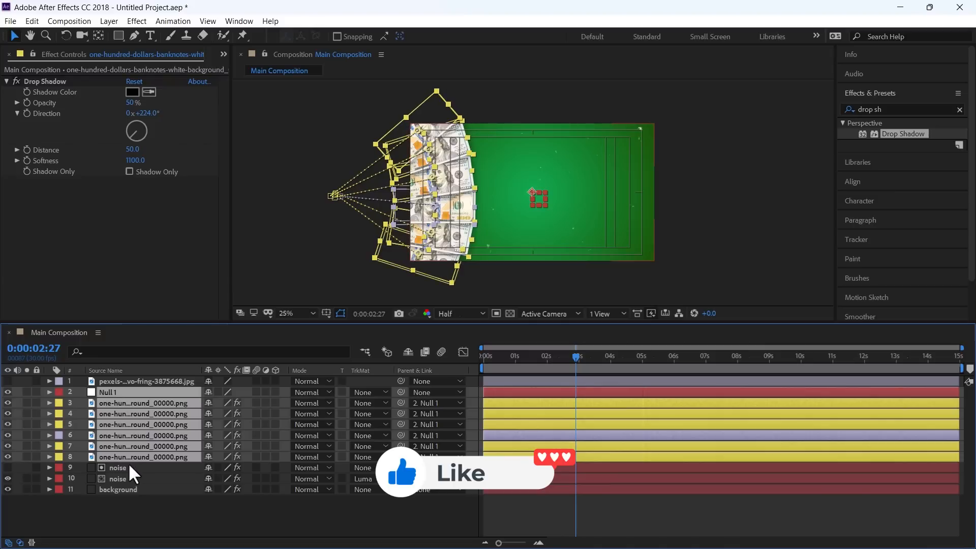
Duplicate the null with its six banknotes and give the duplicated layers the Orange label
{"action": "key", "text": "ctrl+d"}
{"action": "left_click_drag", "start_coordinate": [128, 463], "coordinate": [104, 400]}
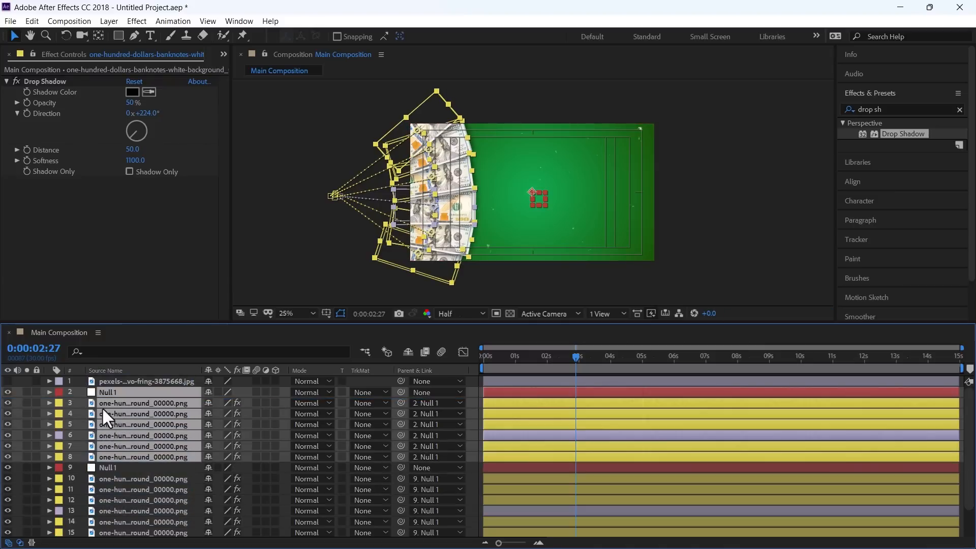
{"action": "left_click", "coordinate": [59, 458]}
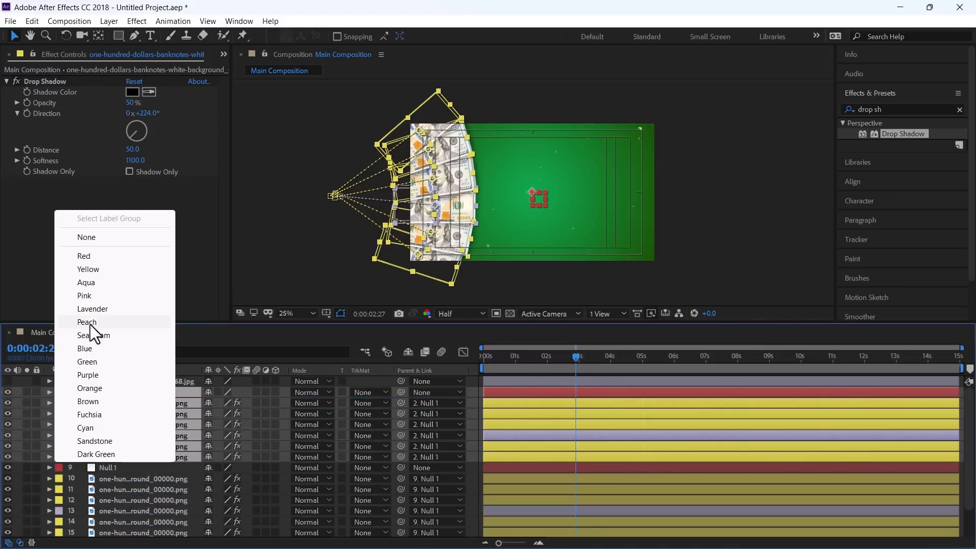
{"action": "left_click", "coordinate": [101, 388]}
Rotate the orange-labelled null to 180° so the second banknote fan sits on the opposite side, and preview it
{"action": "left_click", "coordinate": [130, 392]}
{"action": "key", "text": "r"}
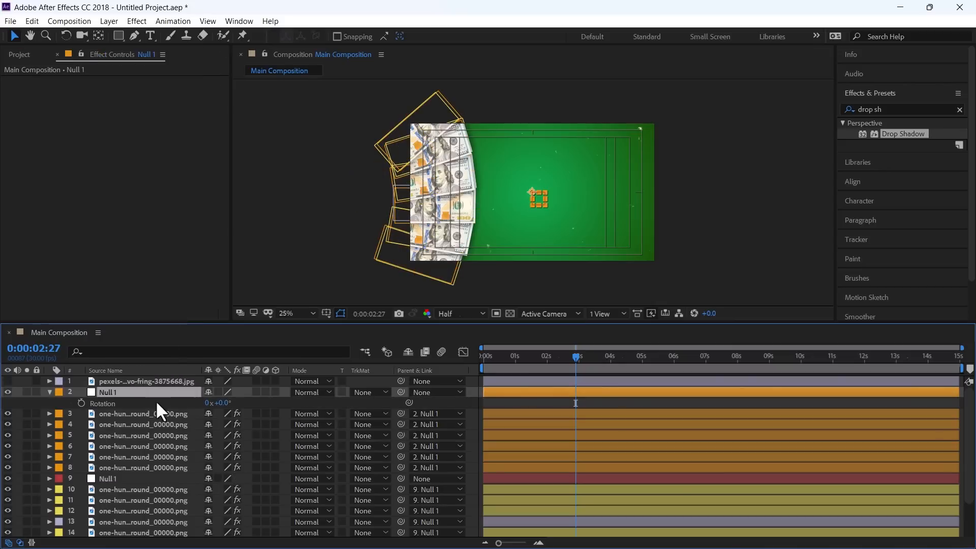
{"action": "left_click_drag", "start_coordinate": [218, 403], "coordinate": [310, 402]}
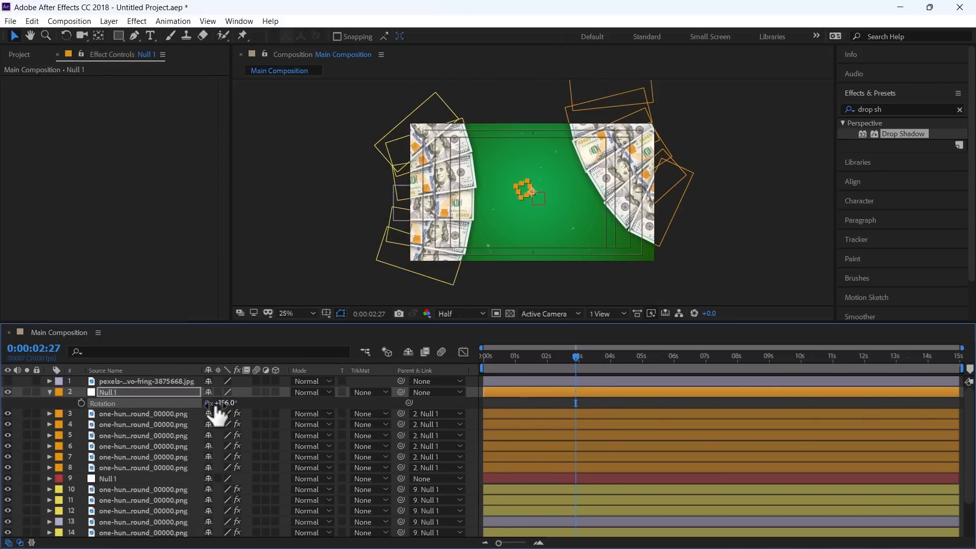
{"action": "left_click", "coordinate": [224, 403]}
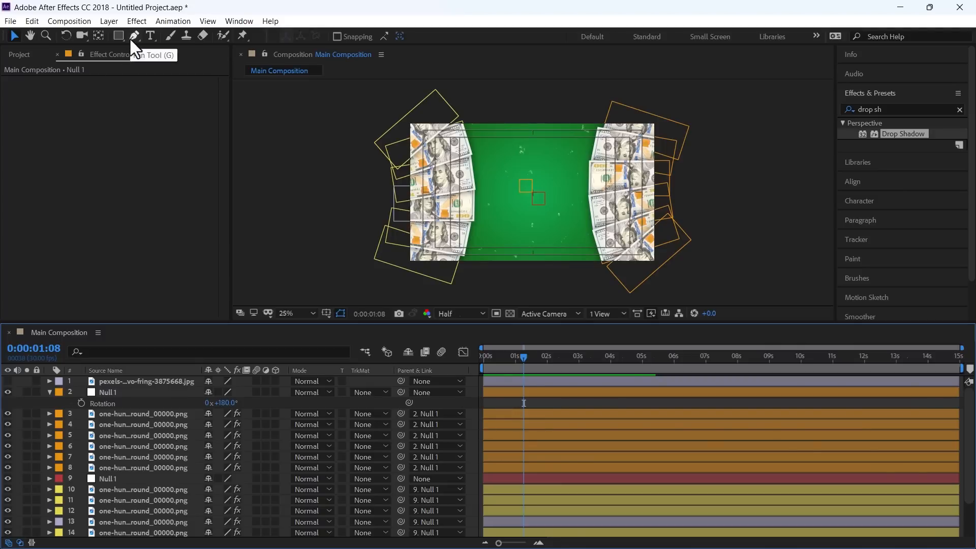
Draw an unfilled circle with a 20 px white stroke and centre it in the composition between the banknote fans
{"action": "left_click_drag", "start_coordinate": [123, 35], "coordinate": [166, 62]}
{"action": "left_click_drag", "start_coordinate": [499, 167], "coordinate": [571, 230]}
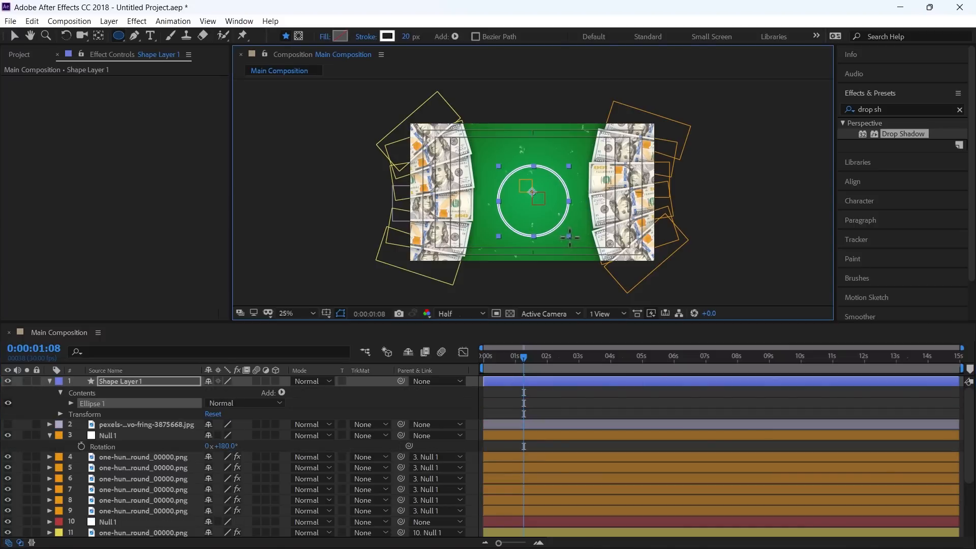
{"action": "key", "text": "v"}
{"action": "left_click", "coordinate": [497, 379]}
Duplicate the circle layer, remove the duplicate's stroke and give it a solid white fill
{"action": "key", "text": "ctrl+d"}
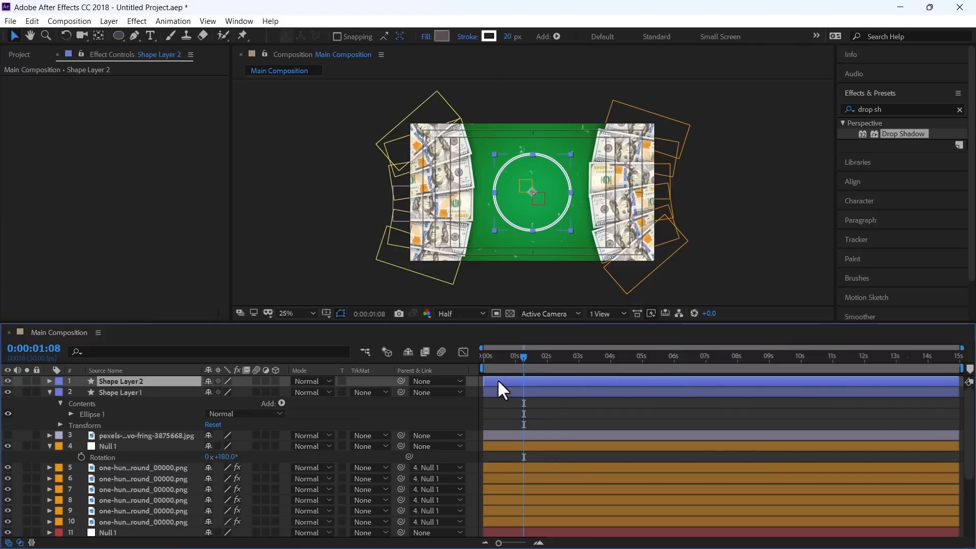
{"action": "left_click", "coordinate": [468, 37]}
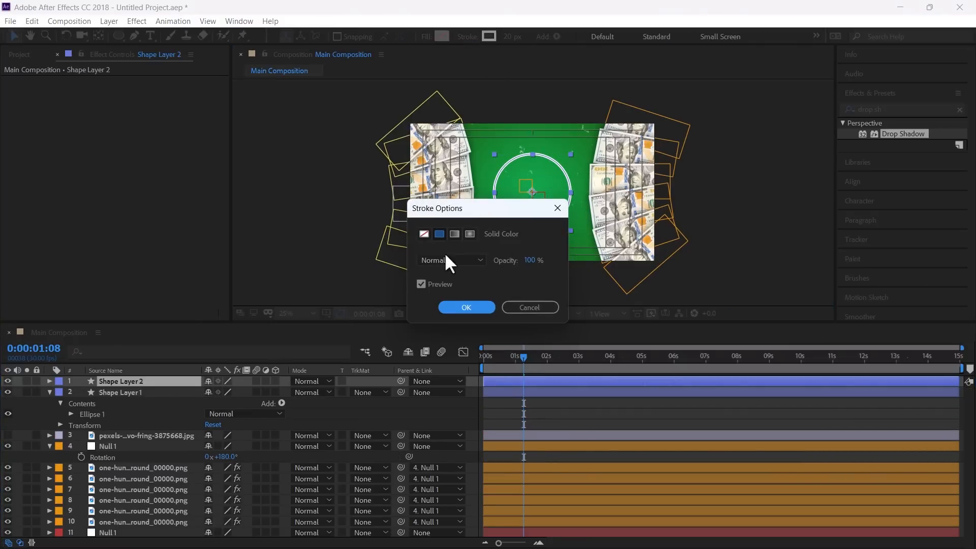
{"action": "left_click", "coordinate": [424, 234]}
{"action": "left_click", "coordinate": [467, 307]}
{"action": "left_click", "coordinate": [426, 36]}
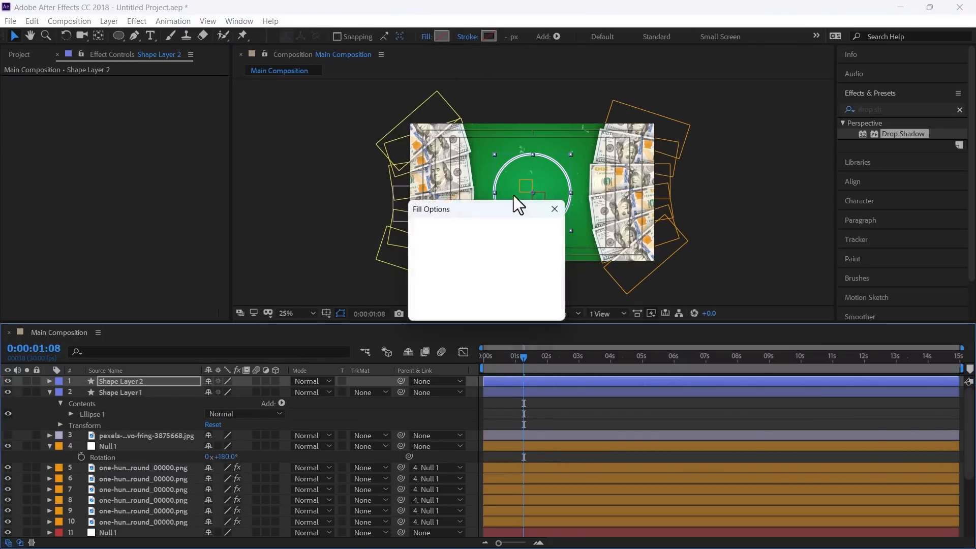
{"action": "left_click", "coordinate": [441, 235]}
{"action": "left_click", "coordinate": [465, 305]}
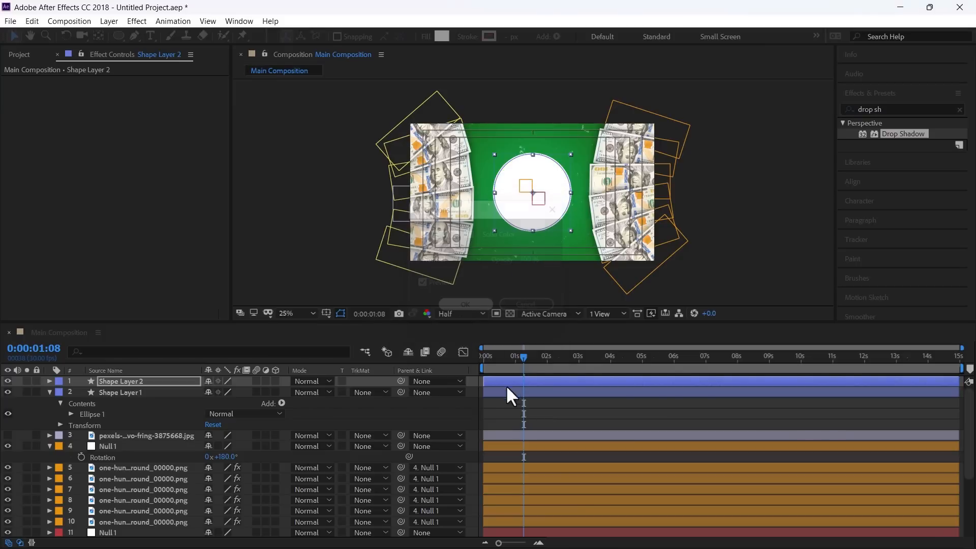
Collapse the original circle layer's properties and rename the white filled circle layer to "bg shape"
{"action": "left_click", "coordinate": [485, 407]}
{"action": "left_click", "coordinate": [49, 392]}
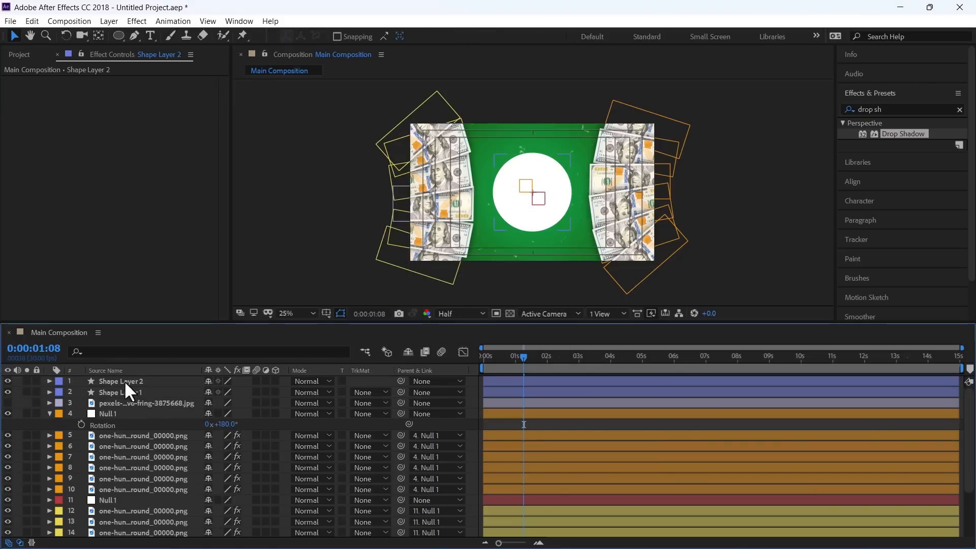
{"action": "left_click", "coordinate": [128, 381]}
{"action": "right_click", "coordinate": [132, 381]}
{"action": "left_click", "coordinate": [167, 370]}
{"action": "type", "text": "bg shape"}
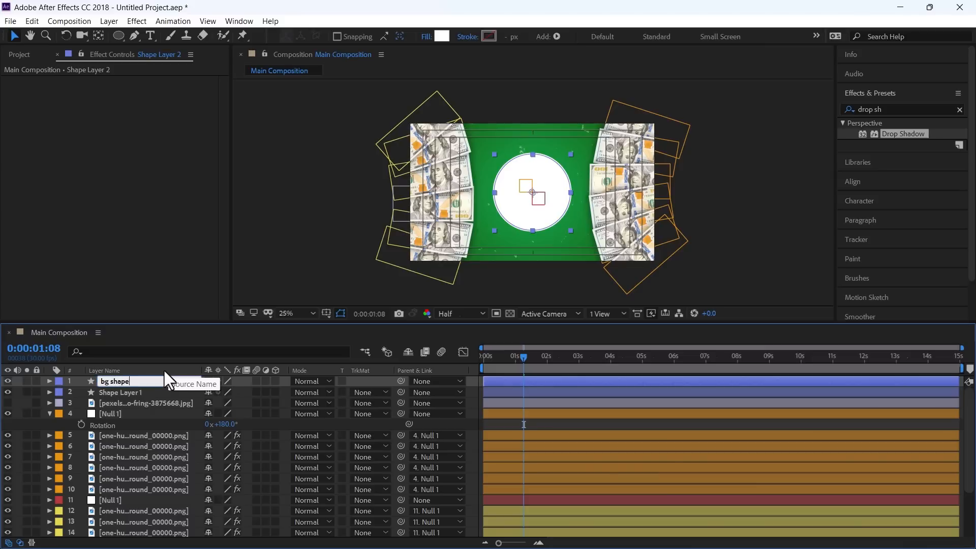
{"action": "key", "text": "Return"}
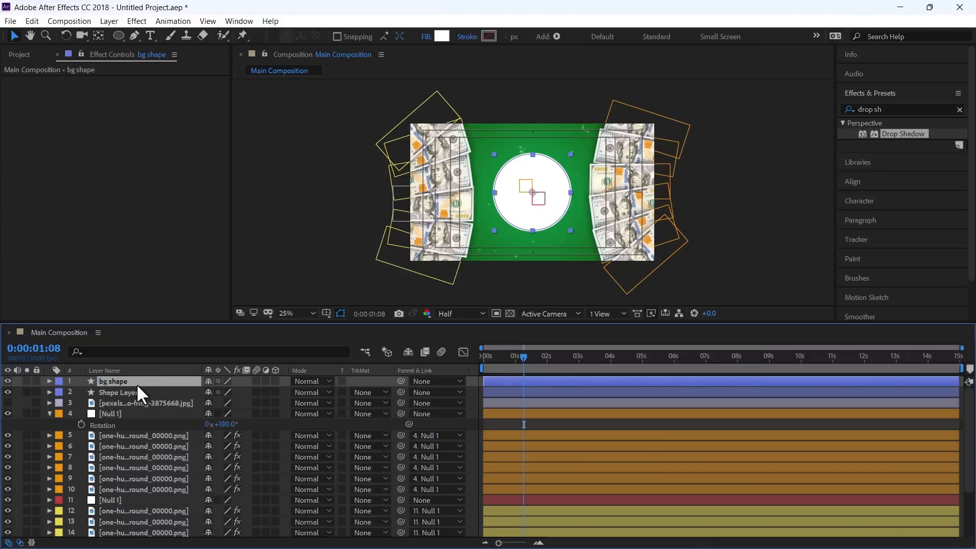
Duplicate the bg shape layer and rename the upper copy to "mattee"
{"action": "key", "text": "ctrl+d"}
{"action": "right_click", "coordinate": [122, 380]}
{"action": "left_click", "coordinate": [154, 371]}
{"action": "type", "text": "mattee"}
{"action": "key", "text": "Return"}
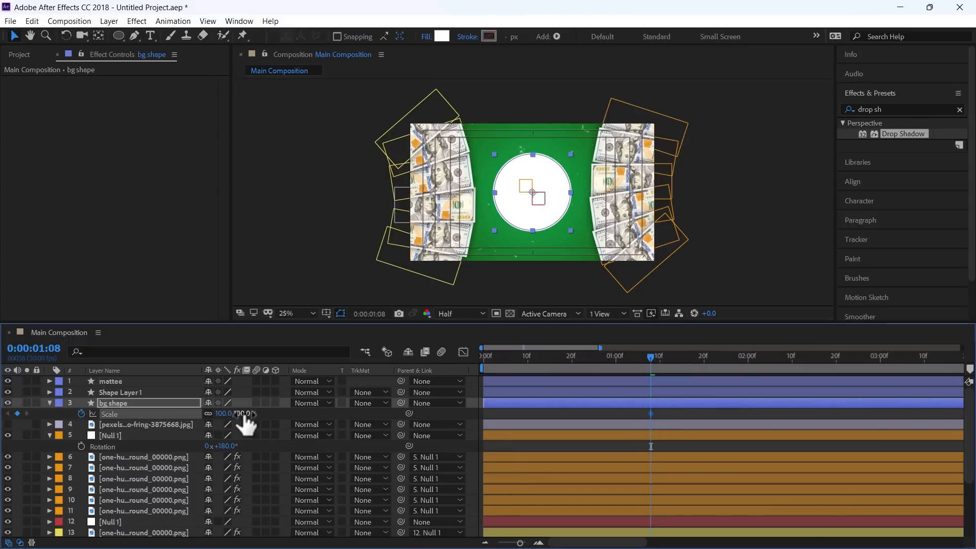
Keyframe bg shape's Scale at 0% at 0:00:01:08 and 110% at 0:00:02:05
{"action": "left_click", "coordinate": [237, 414]}
{"action": "type", "text": "0"}
{"action": "key", "text": "Return"}
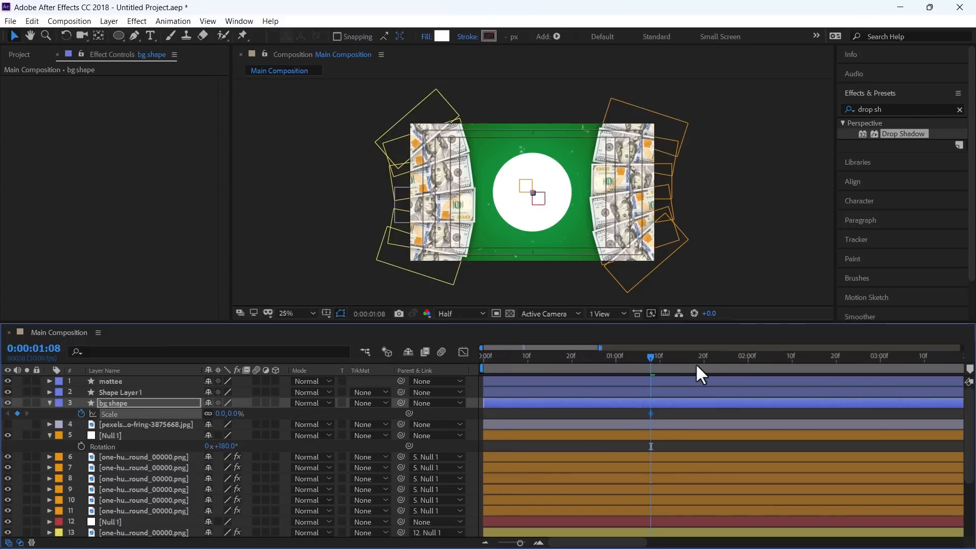
{"action": "left_click_drag", "start_coordinate": [653, 359], "coordinate": [768, 358]}
{"action": "left_click", "coordinate": [234, 414]}
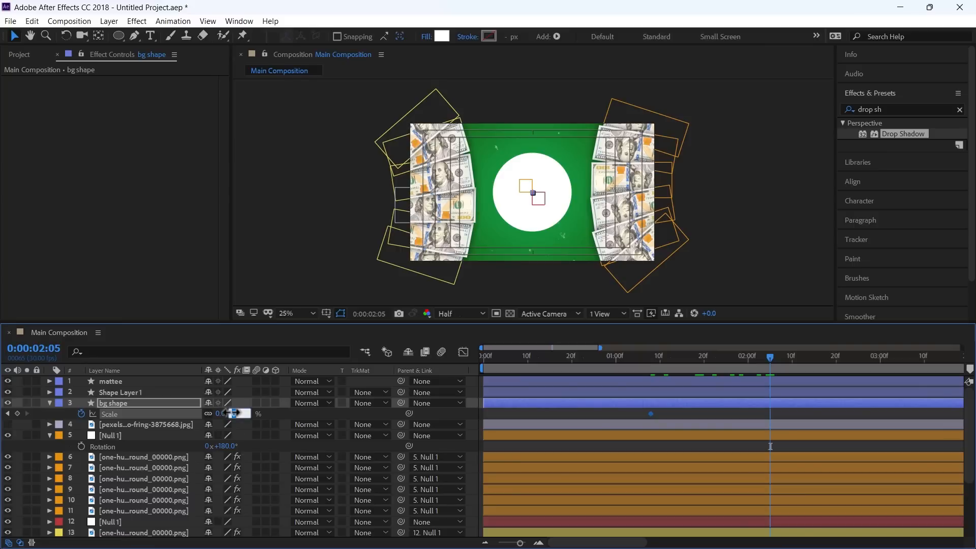
{"action": "type", "text": "110"}
{"action": "key", "text": "Return"}
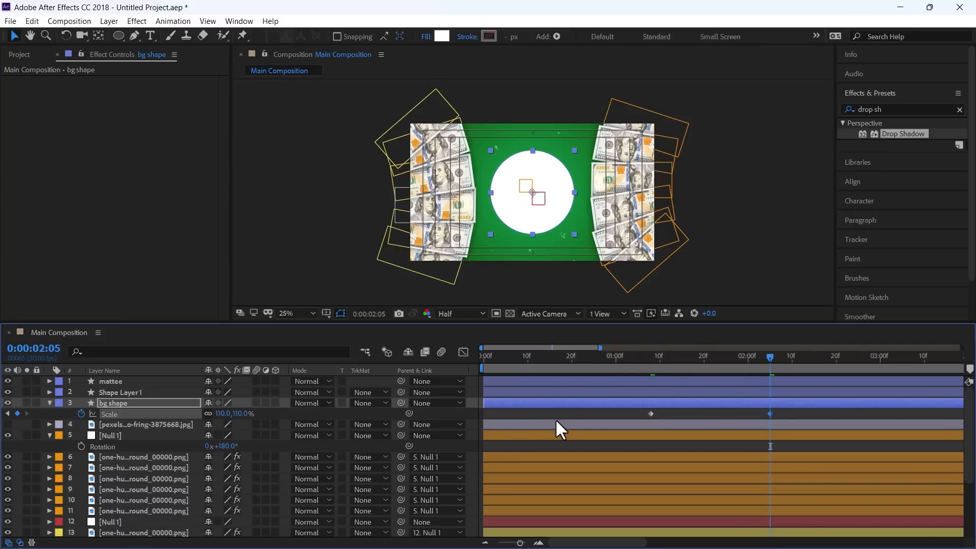
Keyframe bg shape's Scale at 100% at 0:00:02:18, Easy Ease the 110% keyframe and preview the animation
{"action": "key", "text": "minus"}
{"action": "left_click_drag", "start_coordinate": [660, 355], "coordinate": [669, 358]}
{"action": "left_click", "coordinate": [240, 414]}
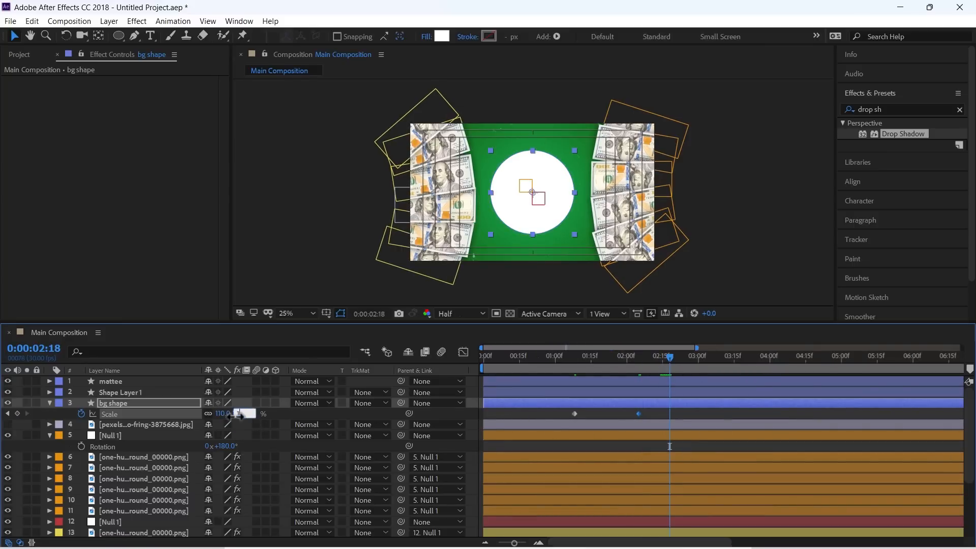
{"action": "type", "text": "100"}
{"action": "key", "text": "Return"}
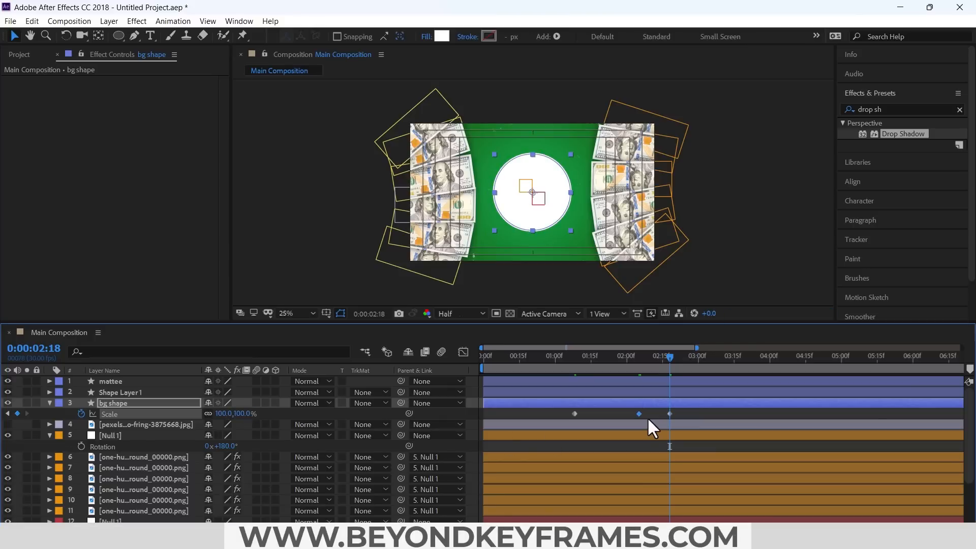
{"action": "left_click", "coordinate": [567, 356]}
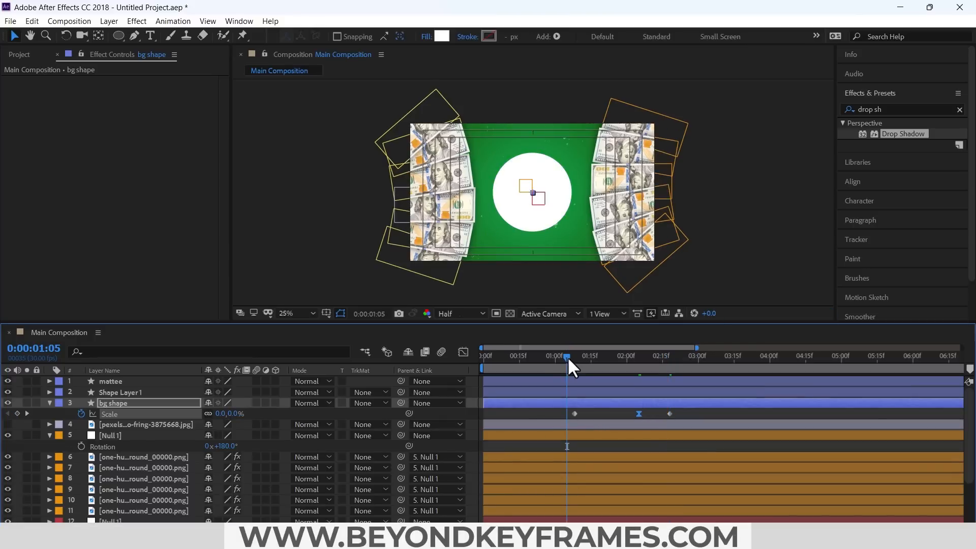
{"action": "key", "text": "space"}
Copy bg shape's Scale keyframes to Shape Layer 1 and mattee, and start all three shape layers at 0:00:01:15
{"action": "left_click_drag", "start_coordinate": [684, 410], "coordinate": [548, 419]}
{"action": "left_click", "coordinate": [582, 357]}
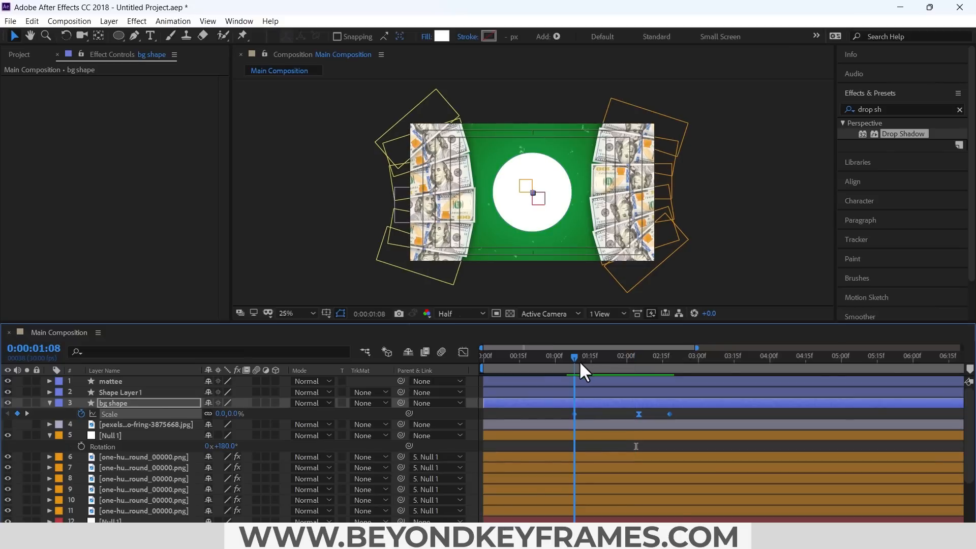
{"action": "left_click", "coordinate": [585, 392]}
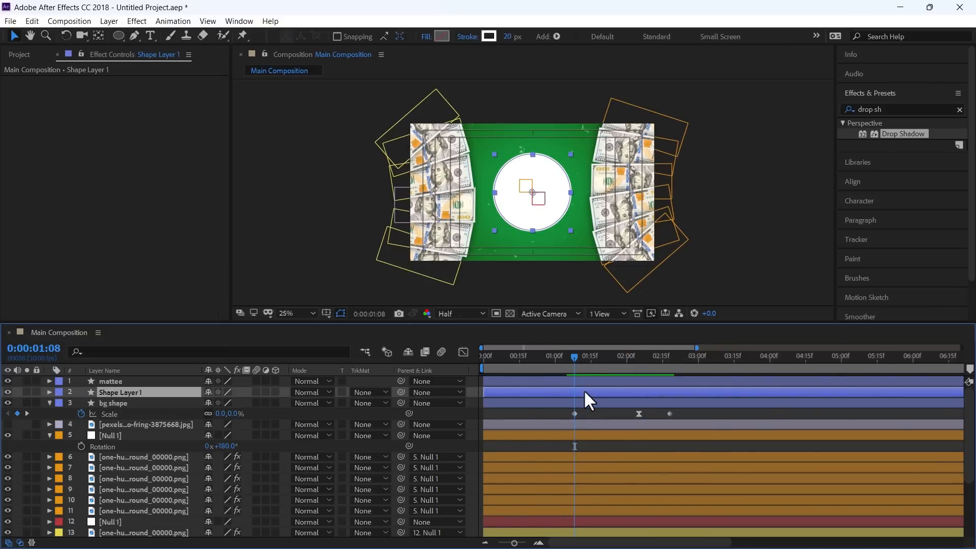
{"action": "left_click", "coordinate": [583, 380]}
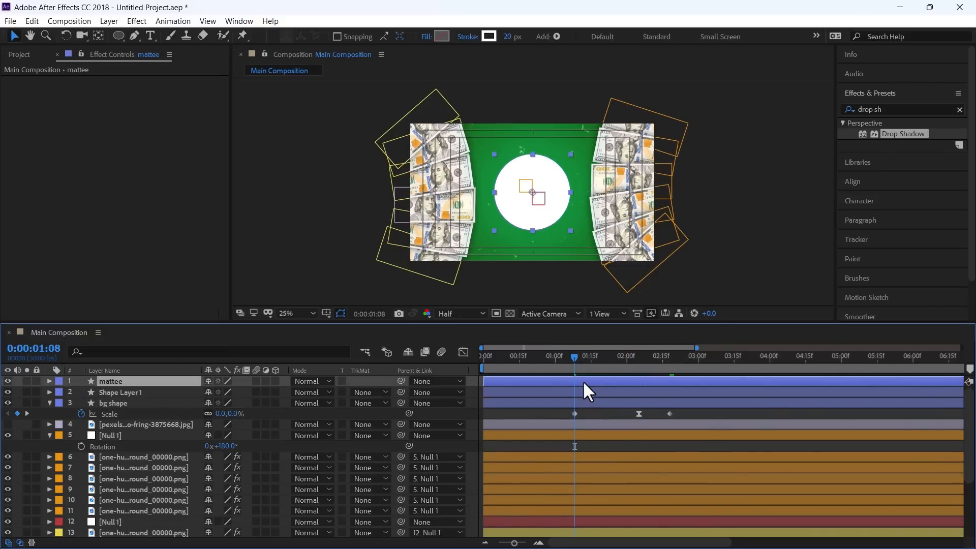
{"action": "key", "text": "ctrl+v"}
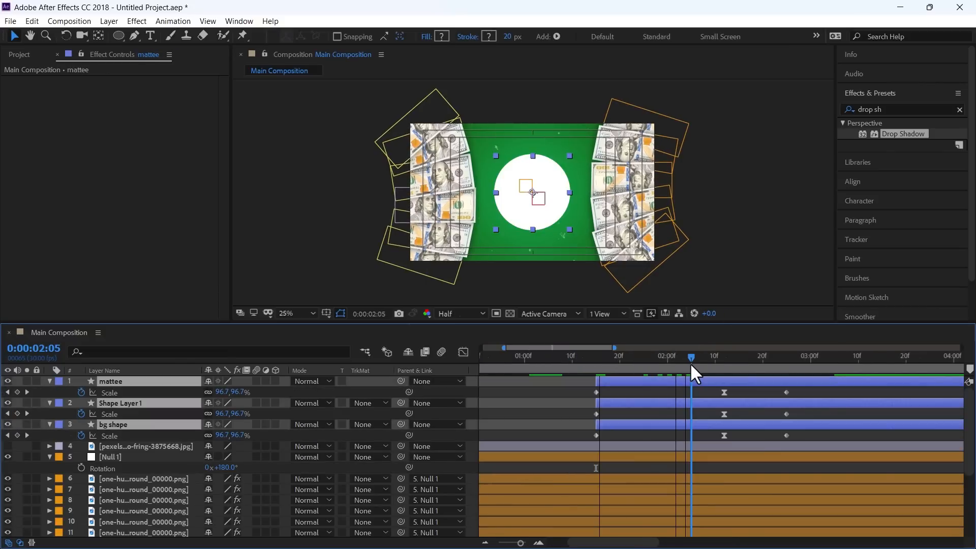
Move the second Scale keyframes of the three shape layers to 0:00:02:03 and the last ones to about 0:00:02:12
{"action": "left_click_drag", "start_coordinate": [688, 363], "coordinate": [791, 442]}
{"action": "left_click_drag", "start_coordinate": [724, 436], "coordinate": [686, 438]}
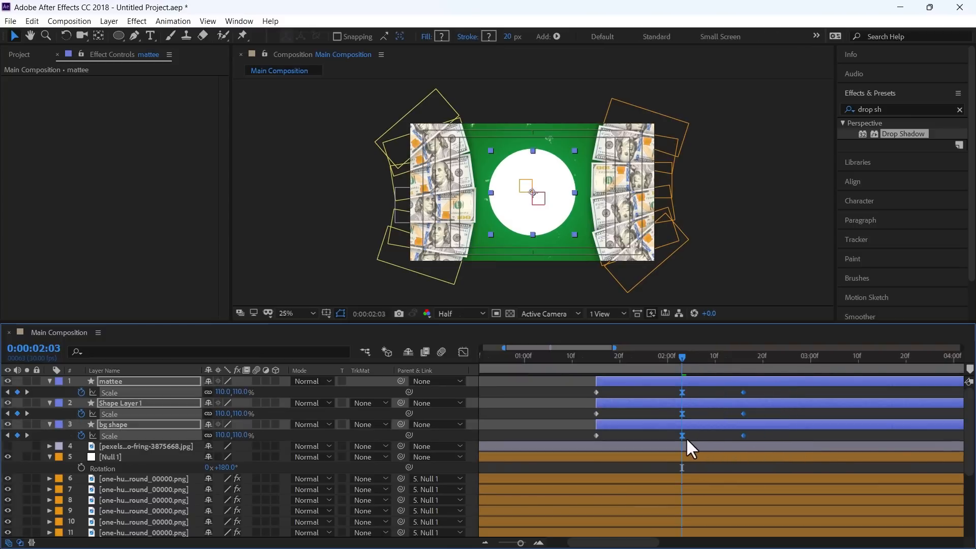
{"action": "left_click", "coordinate": [700, 388]}
{"action": "left_click", "coordinate": [685, 360]}
{"action": "left_click_drag", "start_coordinate": [690, 361], "coordinate": [720, 364]}
{"action": "left_click_drag", "start_coordinate": [757, 440], "coordinate": [724, 438]}
{"action": "key", "text": "minus"}
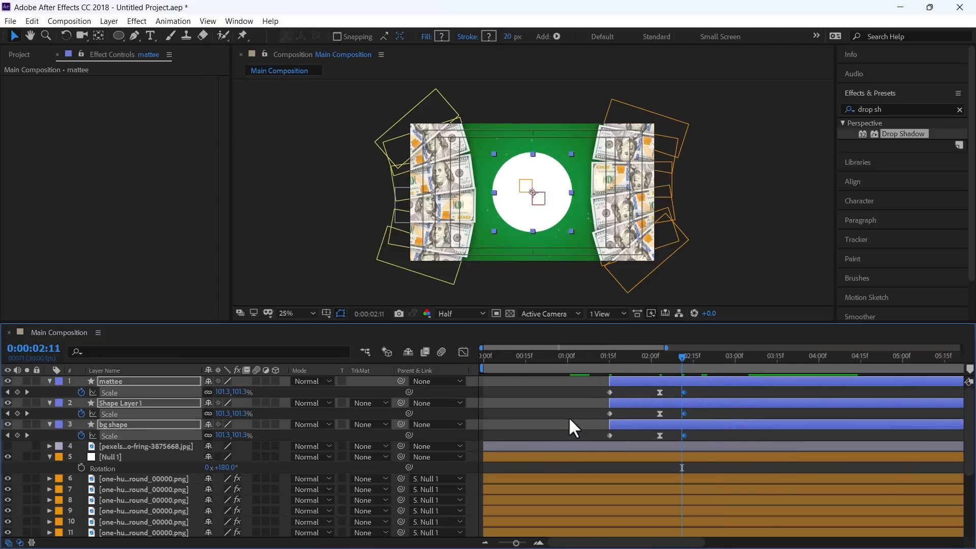
{"action": "left_click", "coordinate": [568, 416]}
{"action": "left_click", "coordinate": [628, 404]}
{"action": "left_click", "coordinate": [633, 382], "text": "shift"}
{"action": "left_click_drag", "start_coordinate": [634, 405], "coordinate": [670, 405]}
{"action": "key", "text": "ctrl+z"}
Stagger the circle layers by starting bg shape at about 0:00:01:22 and mattee at about 0:00:01:27, then scrub the result
{"action": "left_click", "coordinate": [623, 413]}
{"action": "left_click_drag", "start_coordinate": [619, 423], "coordinate": [642, 424]}
{"action": "left_click_drag", "start_coordinate": [631, 381], "coordinate": [663, 381]}
{"action": "left_click_drag", "start_coordinate": [654, 424], "coordinate": [651, 424]}
{"action": "left_click", "coordinate": [615, 355]}
{"action": "left_click_drag", "start_coordinate": [615, 357], "coordinate": [690, 357]}
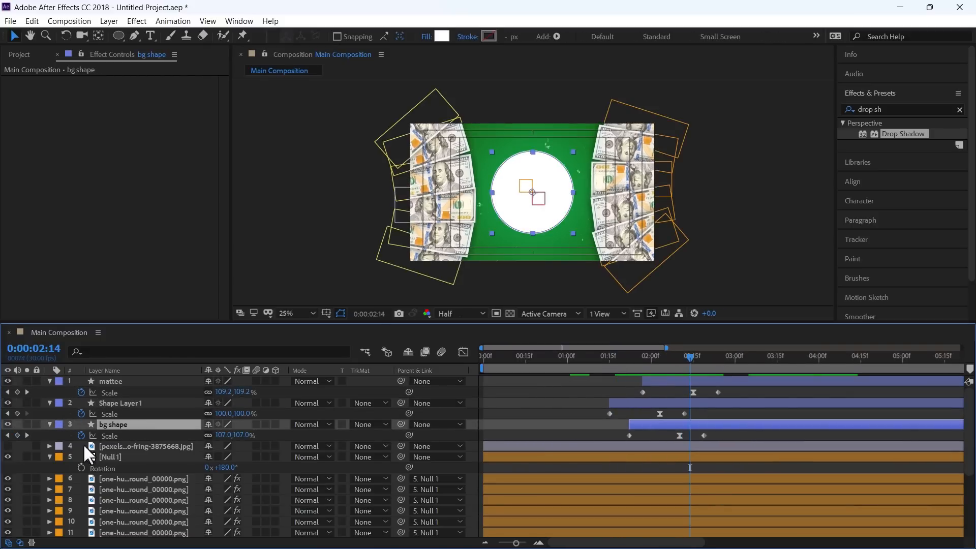
Show the man photo layer, move it directly below mattee and trim its start to match mattee's
{"action": "left_click", "coordinate": [133, 446]}
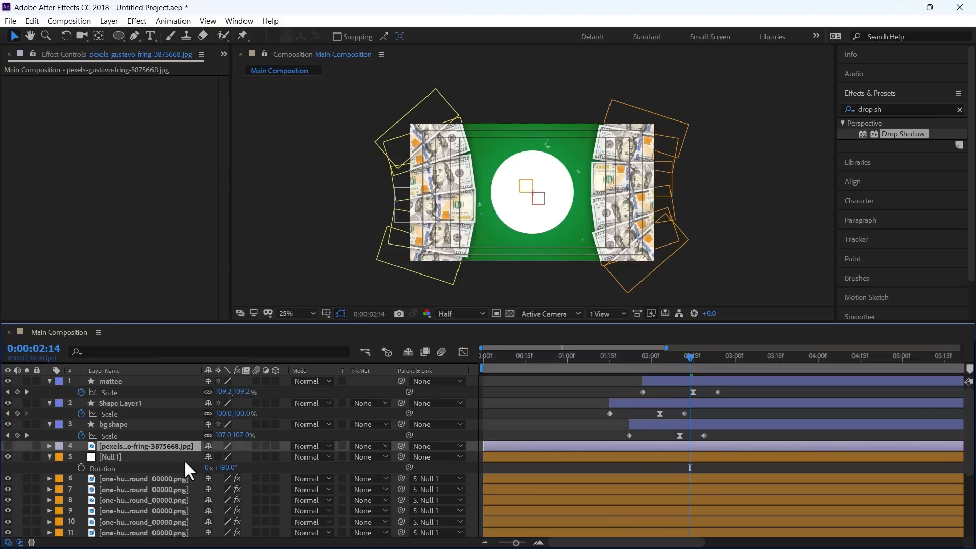
{"action": "left_click", "coordinate": [9, 445]}
{"action": "left_click_drag", "start_coordinate": [115, 447], "coordinate": [123, 403]}
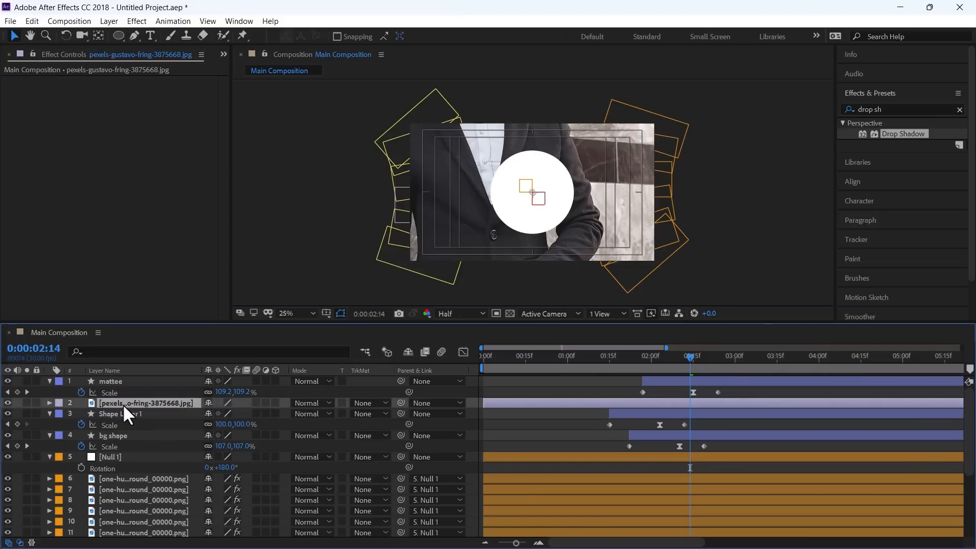
{"action": "key", "text": "alt+bracketleft"}
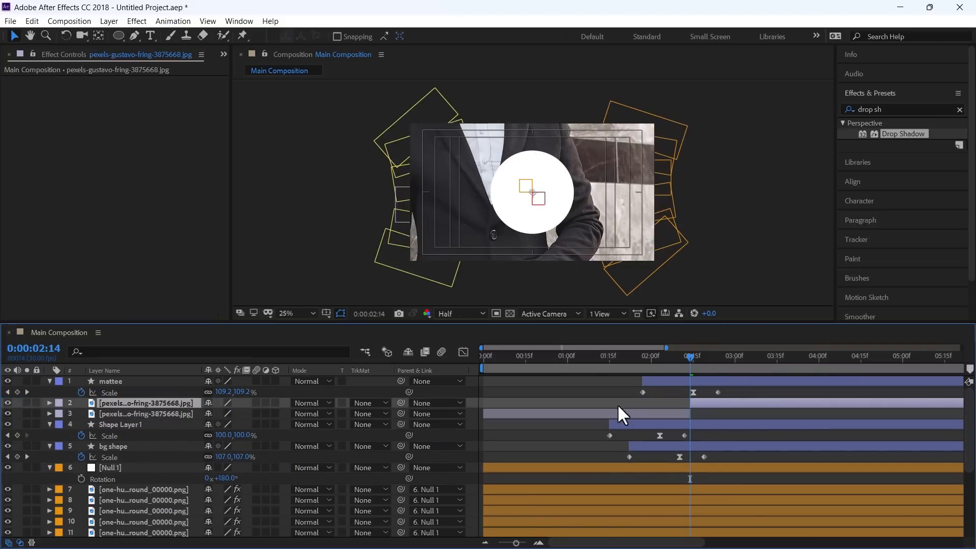
{"action": "left_click_drag", "start_coordinate": [698, 404], "coordinate": [658, 403]}
{"action": "left_click", "coordinate": [109, 382]}
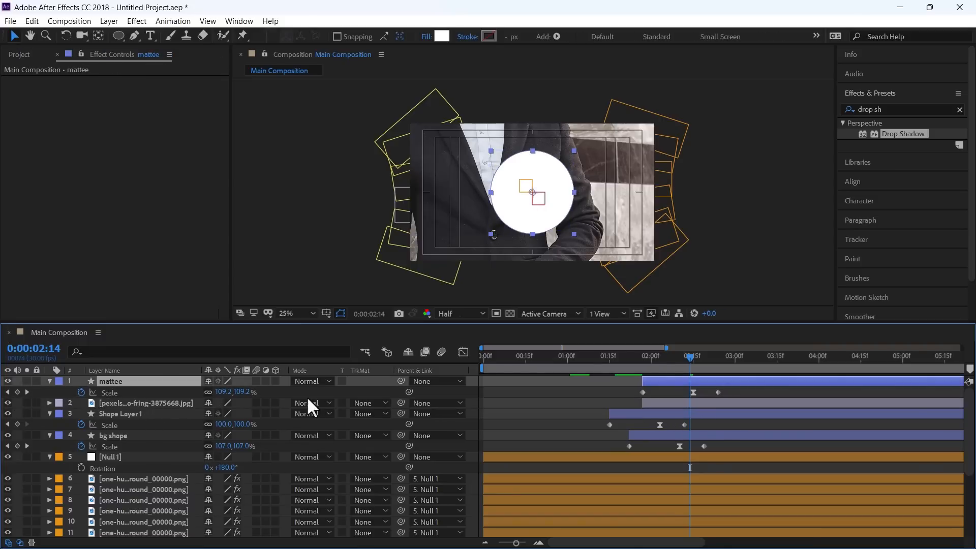
Use mattee as the man photo layer's alpha matte and fit the man inside the circle at 18% scale
{"action": "left_click", "coordinate": [364, 401]}
{"action": "left_click", "coordinate": [384, 436]}
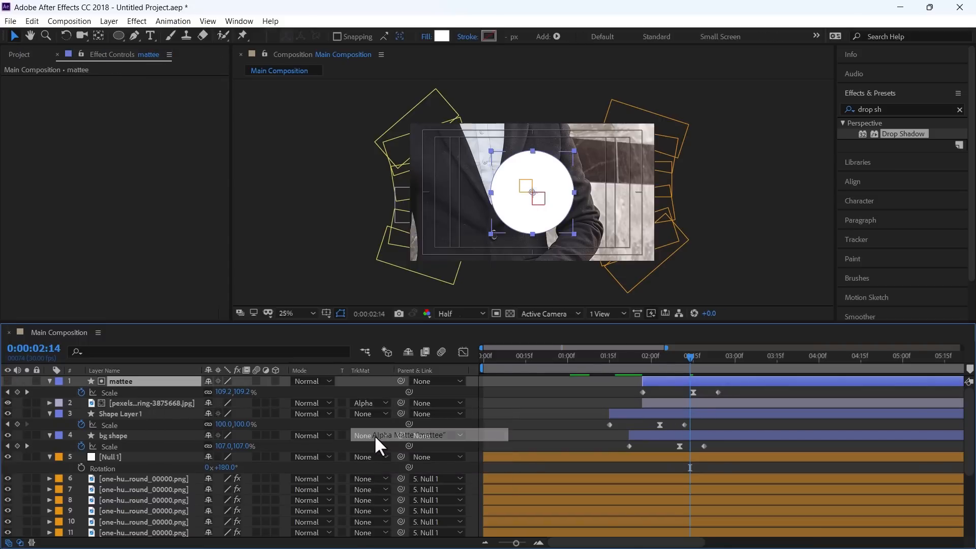
{"action": "left_click", "coordinate": [651, 401]}
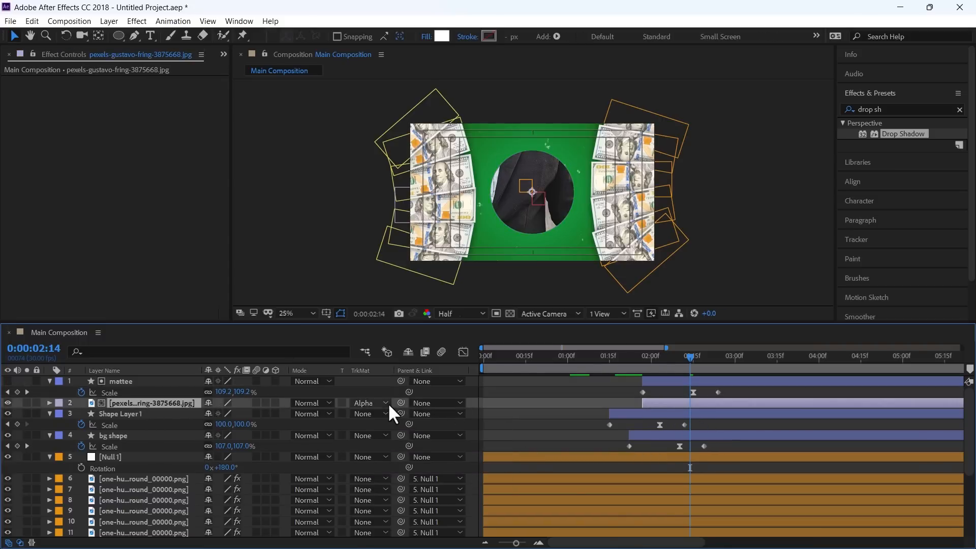
{"action": "key", "text": "s"}
{"action": "left_click_drag", "start_coordinate": [244, 414], "coordinate": [198, 418]}
{"action": "scroll", "coordinate": [524, 219], "scroll_direction": "up", "scroll_amount": 2}
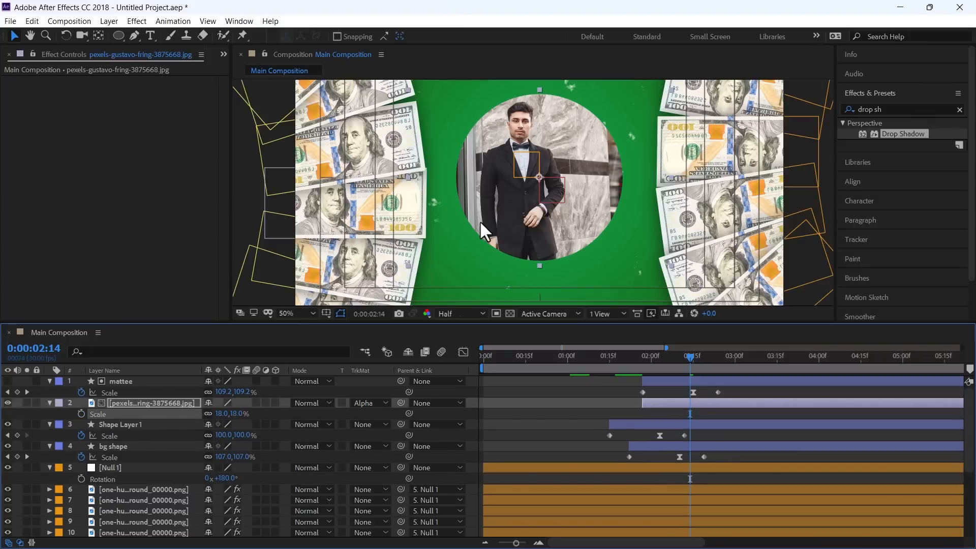
{"action": "left_click", "coordinate": [492, 221]}
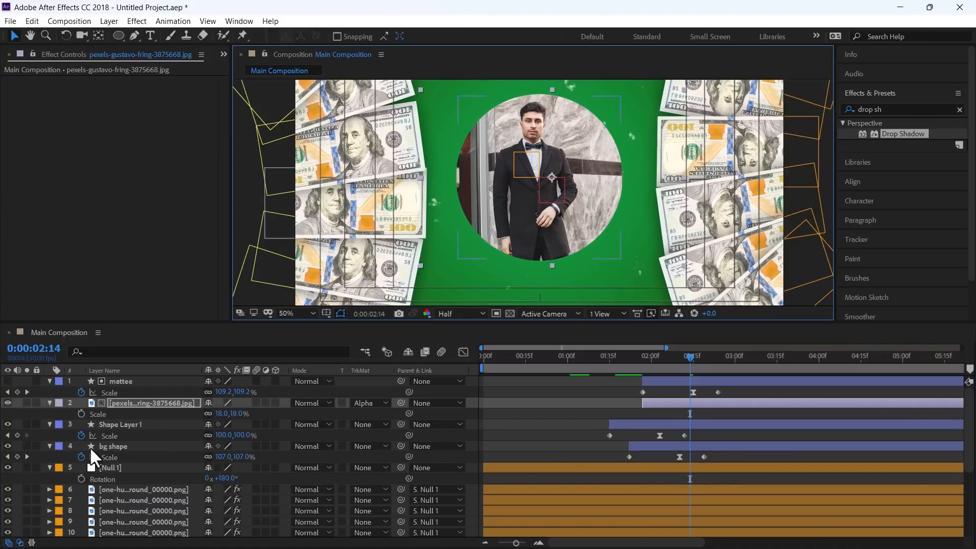
Move Shape Layer 1 to the top of the layer stack, directly above mattee
{"action": "left_click", "coordinate": [120, 443]}
{"action": "left_click_drag", "start_coordinate": [127, 422], "coordinate": [117, 380]}
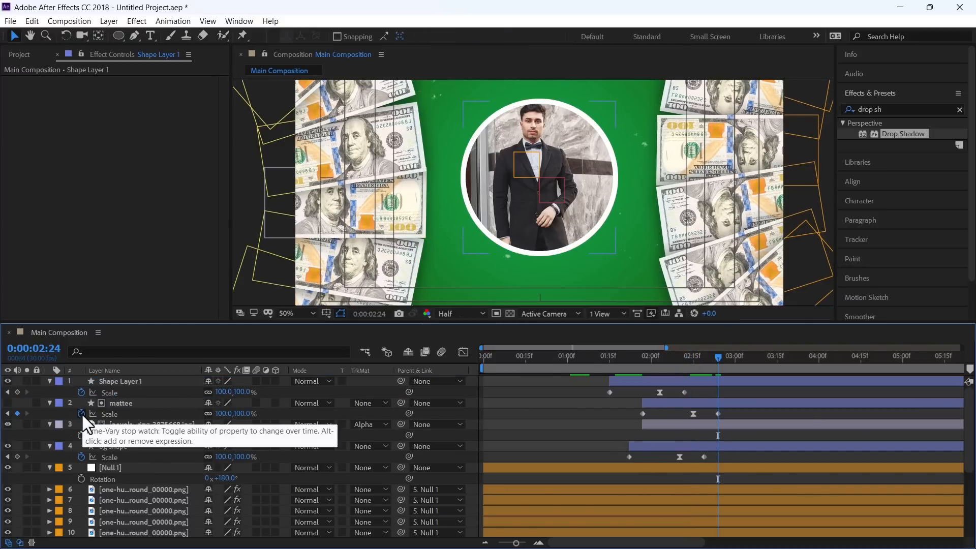
Reduce mattee's Scale animation to two Easy Ease keyframes with the last at about 0:00:02:17, and preview it
{"action": "left_click", "coordinate": [694, 413]}
{"action": "mouse_move", "coordinate": [695, 414]}
{"action": "left_mouse_down"}
{"action": "mouse_move", "coordinate": [731, 418]}
{"action": "mouse_move", "coordinate": [698, 418]}
{"action": "left_mouse_up"}
{"action": "left_click_drag", "start_coordinate": [633, 417], "coordinate": [755, 420]}
{"action": "key", "text": "F9"}
{"action": "left_click", "coordinate": [600, 358]}
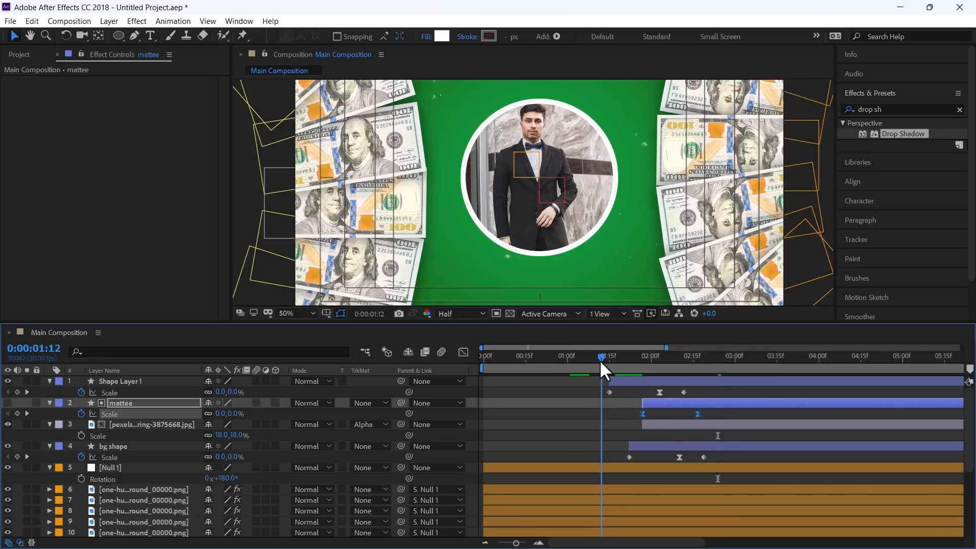
{"action": "key", "text": "space"}
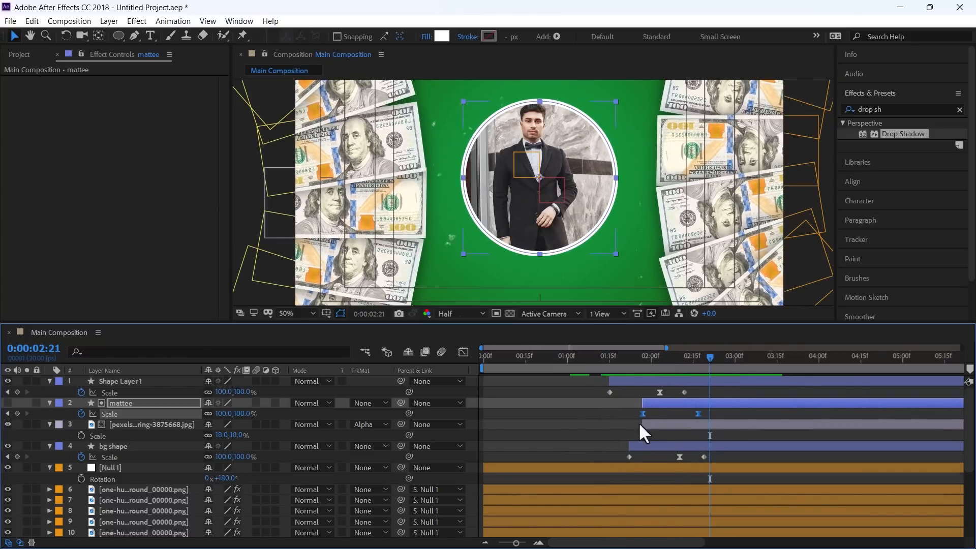
Apply a Drop Shadow to bg shape with its direction at 245° and distance at 50
{"action": "left_click", "coordinate": [669, 446]}
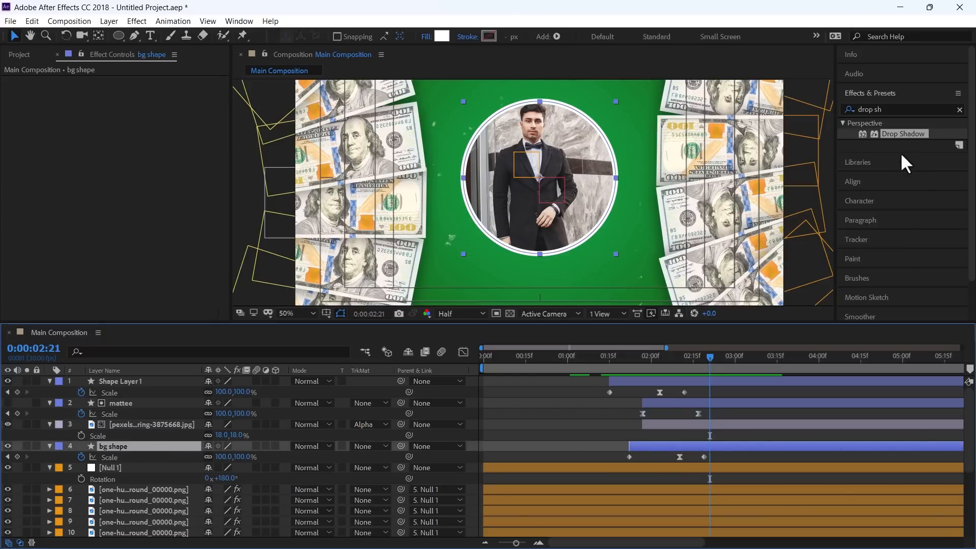
{"action": "left_click_drag", "start_coordinate": [903, 134], "coordinate": [680, 444]}
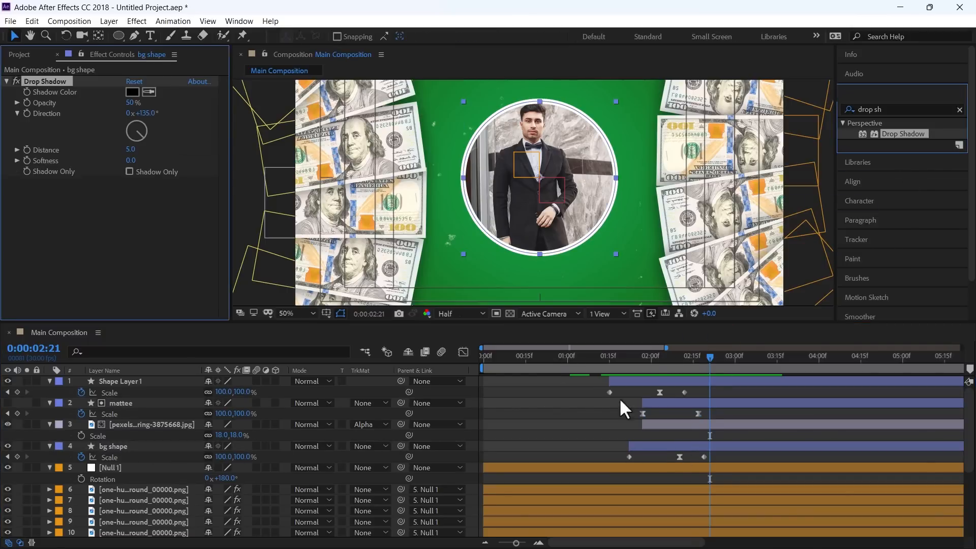
{"action": "left_click_drag", "start_coordinate": [125, 136], "coordinate": [124, 135]}
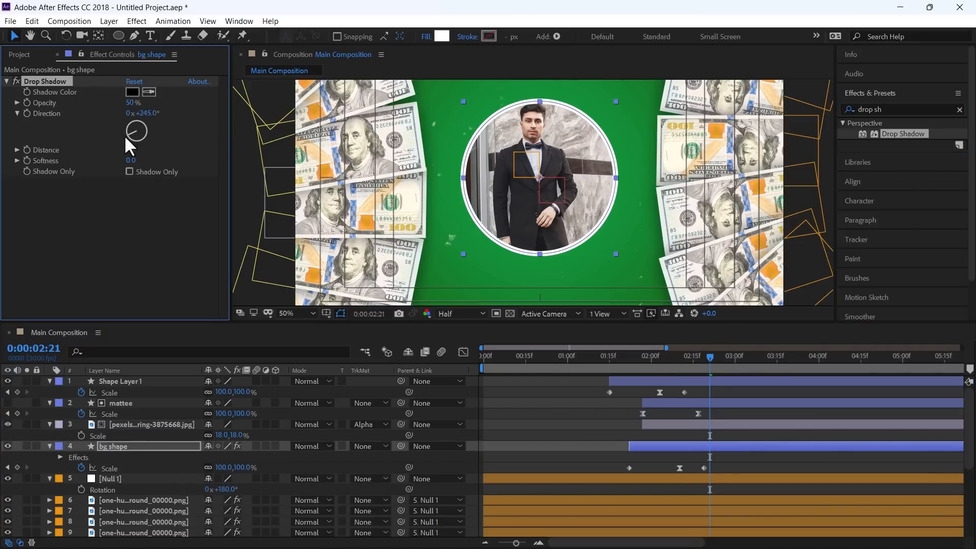
{"action": "left_click", "coordinate": [134, 150]}
{"action": "type", "text": "50"}
{"action": "key", "text": "Return"}
Set the Softness of bg shape's drop shadow to 500
{"action": "left_click", "coordinate": [132, 161]}
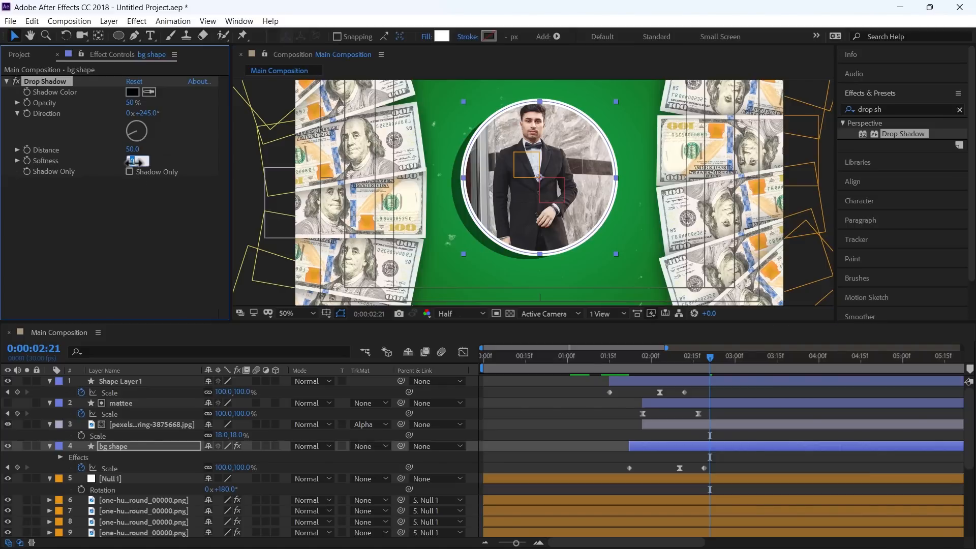
{"action": "type", "text": "100"}
{"action": "key", "text": "Return"}
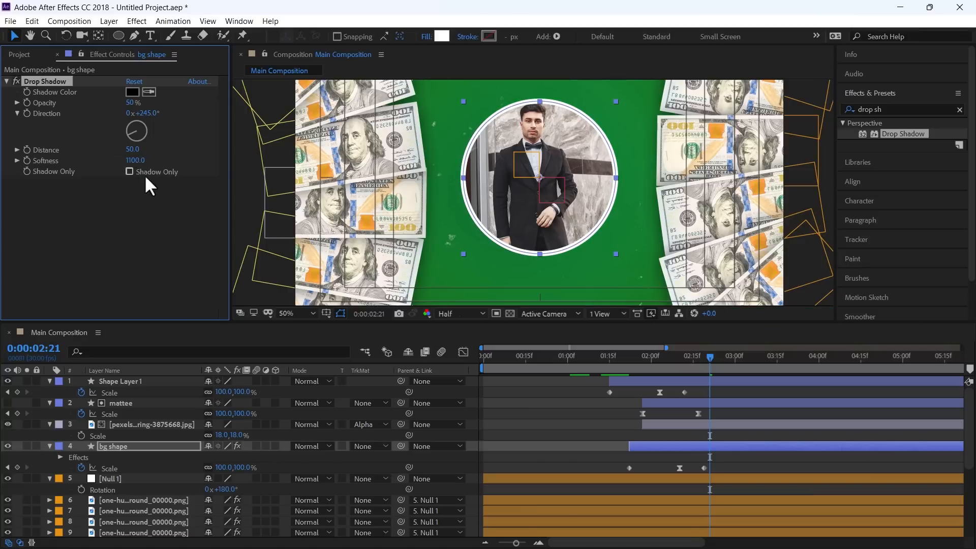
{"action": "left_click", "coordinate": [137, 161]}
{"action": "type", "text": "500"}
{"action": "key", "text": "Return"}
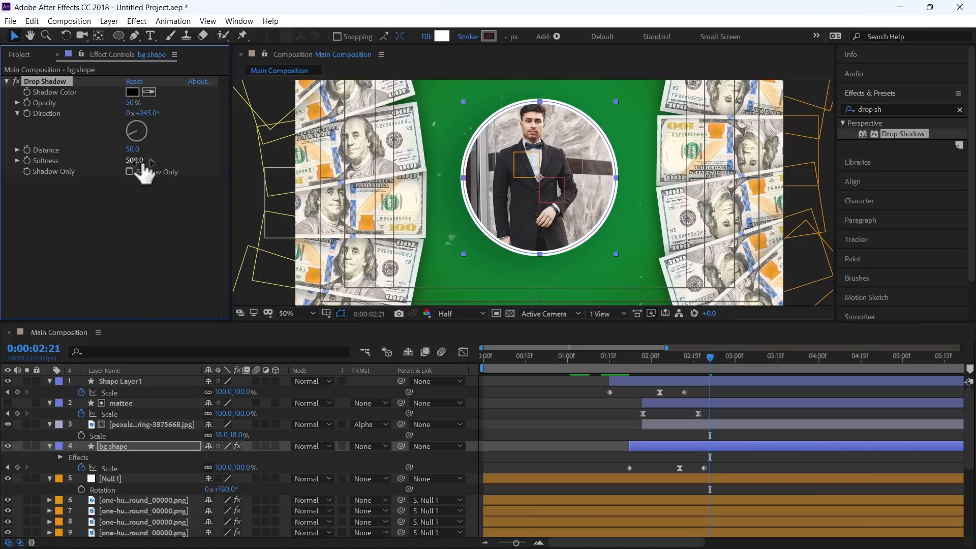
Create a null object and parent Shape Layer 1, mattee, the man photo and bg shape to it
{"action": "key", "text": "comma"}
{"action": "key", "text": "comma"}
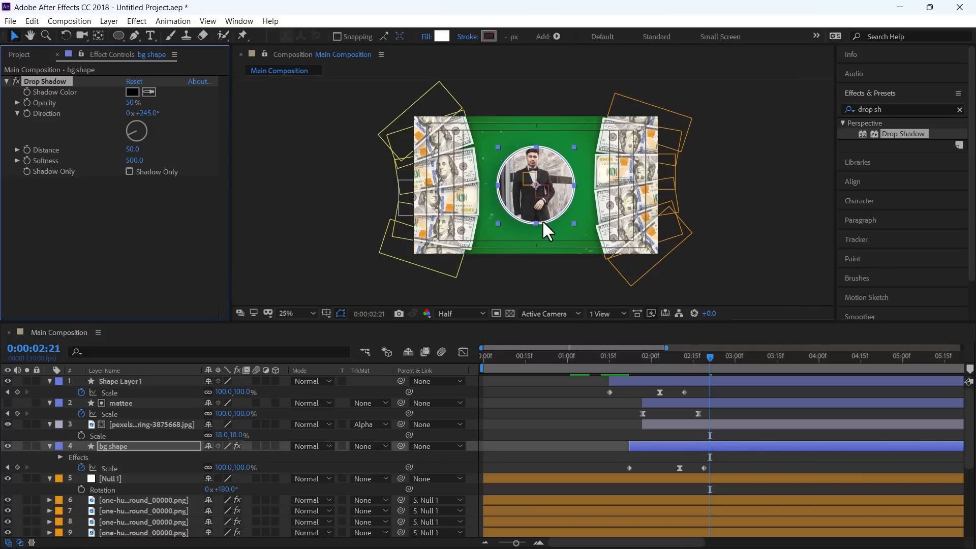
{"action": "left_click", "coordinate": [612, 382]}
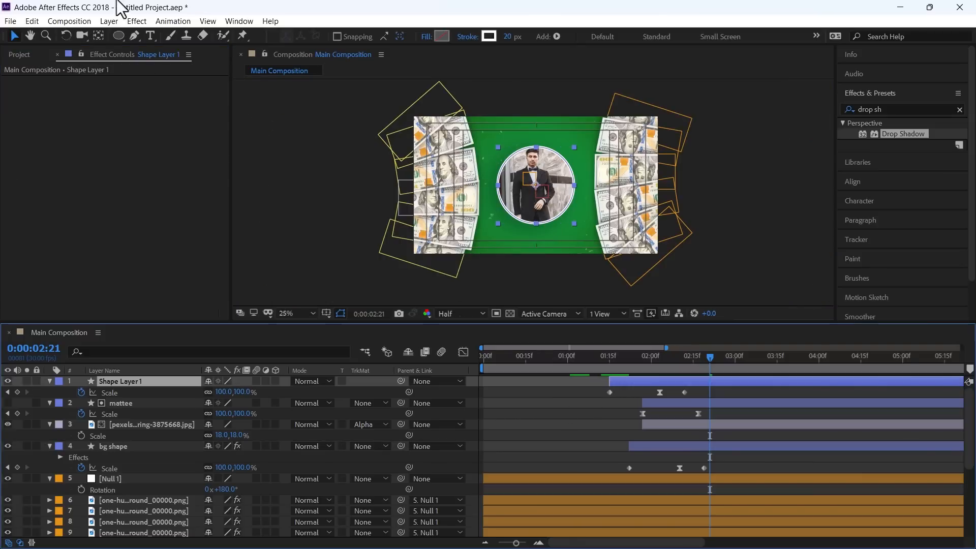
{"action": "left_click", "coordinate": [114, 22]}
{"action": "mouse_move", "coordinate": [127, 35]}
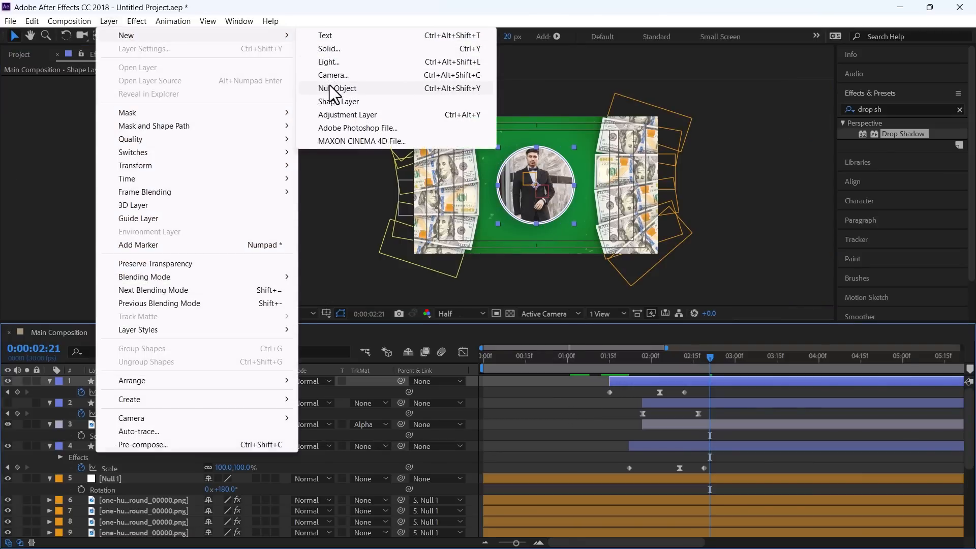
{"action": "left_click", "coordinate": [330, 86]}
{"action": "left_click", "coordinate": [668, 454]}
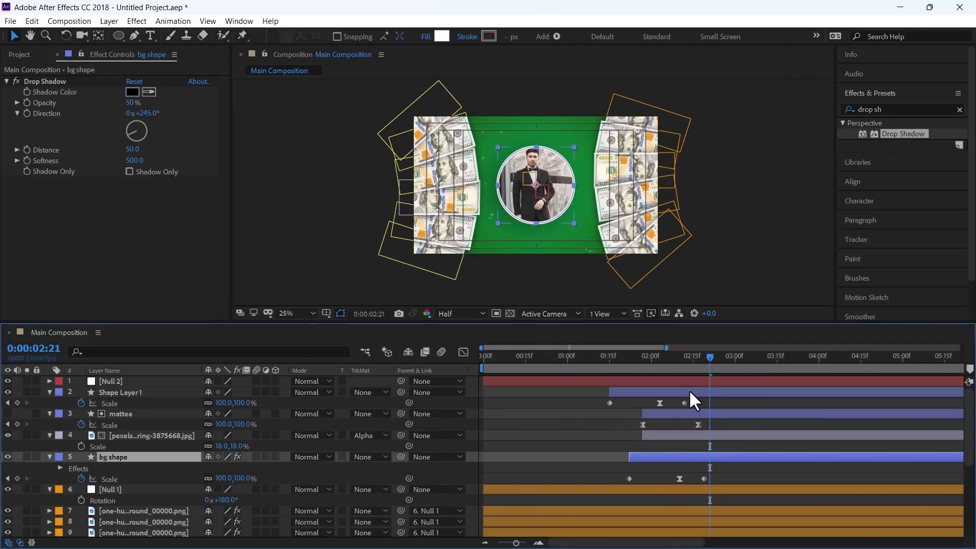
{"action": "left_click", "coordinate": [689, 391], "text": "shift"}
{"action": "left_click_drag", "start_coordinate": [405, 389], "coordinate": [165, 381]}
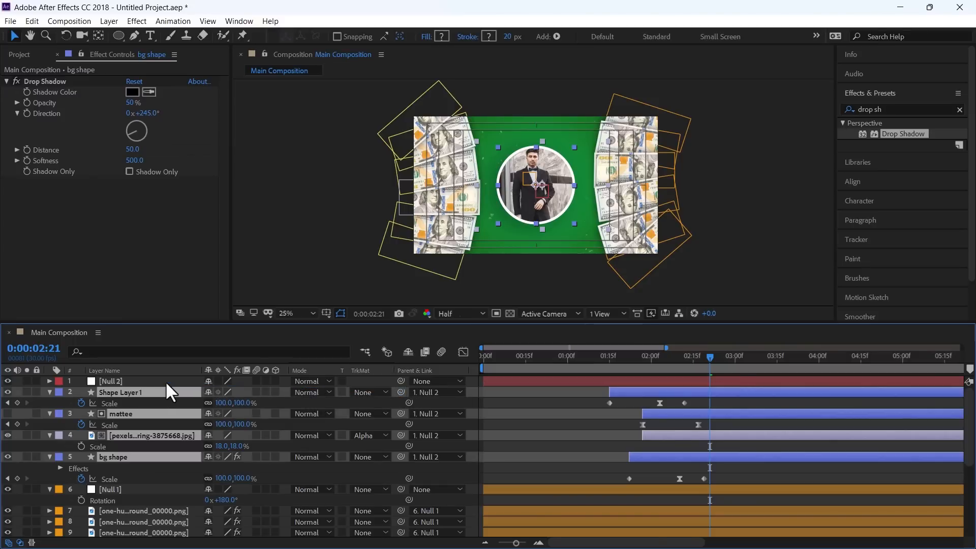
Raise the circle group by setting the new null's Y position to 498
{"action": "left_click", "coordinate": [166, 380]}
{"action": "key", "text": "p"}
{"action": "left_click_drag", "start_coordinate": [235, 392], "coordinate": [213, 392]}
Add the man's name as 100 px white text below the circle and raise the circle's null to Y 461
{"action": "left_click", "coordinate": [151, 36]}
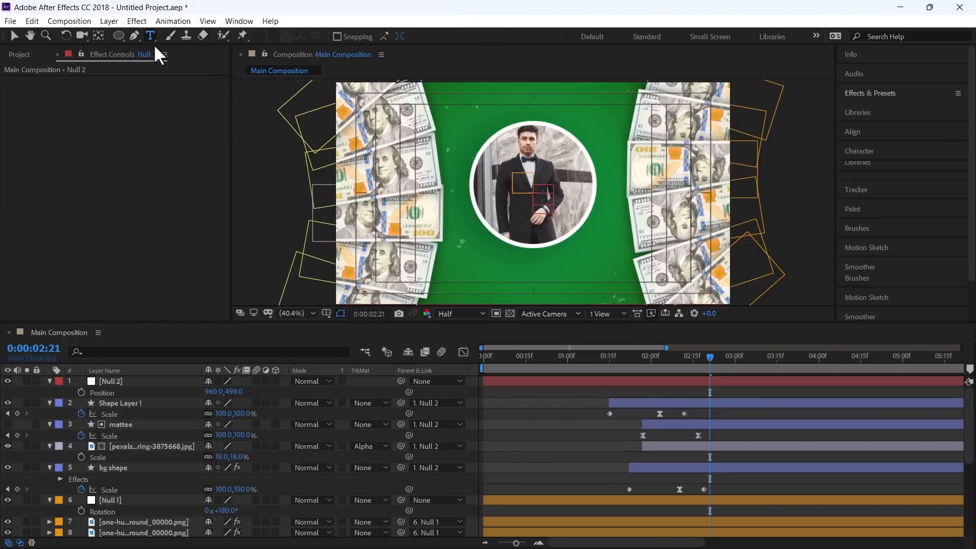
{"action": "left_click", "coordinate": [476, 280]}
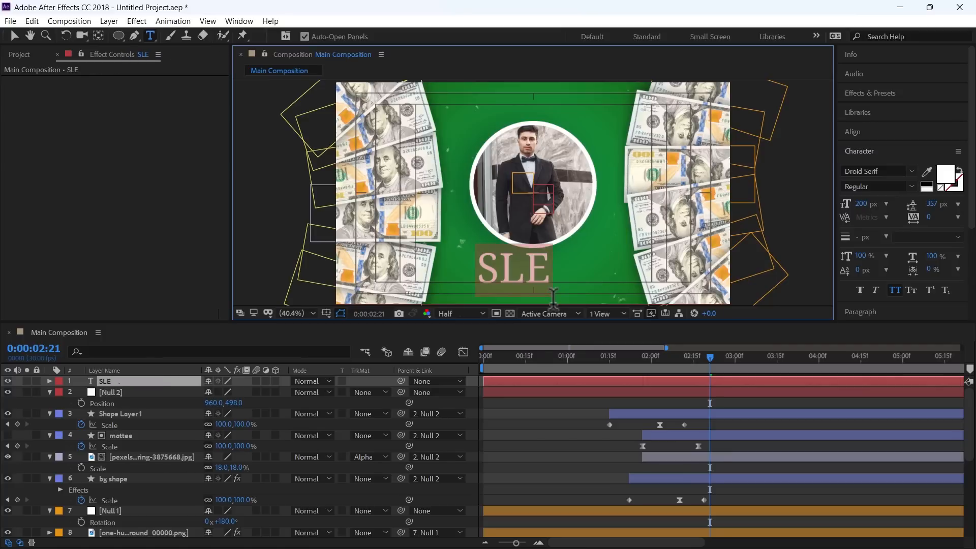
{"action": "type", "text": "Jhon doe"}
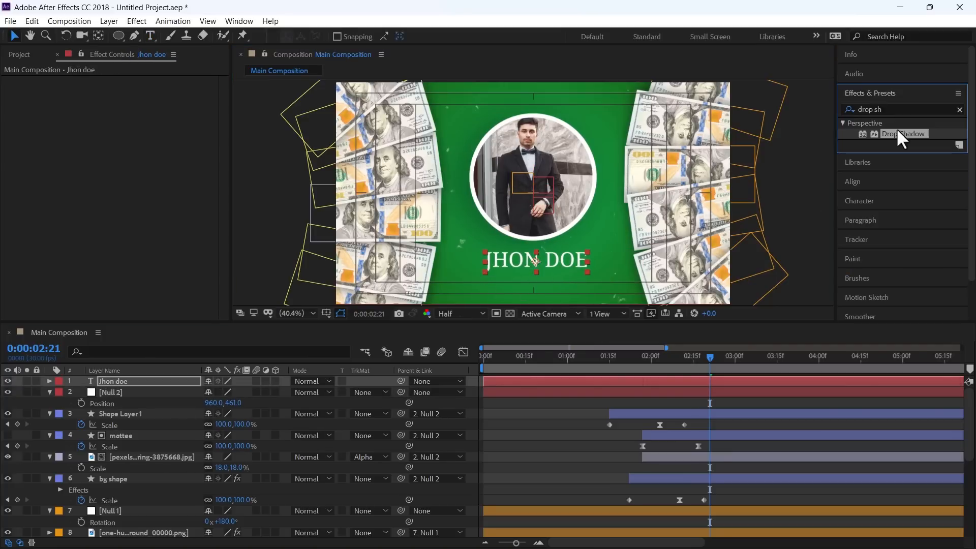
Apply a Drop Shadow to the name text with 76% opacity, distance 14 and softness 27
{"action": "left_click_drag", "start_coordinate": [896, 131], "coordinate": [683, 338]}
{"action": "left_click_drag", "start_coordinate": [902, 133], "coordinate": [147, 160]}
{"action": "left_click", "coordinate": [131, 102]}
{"action": "type", "text": "76"}
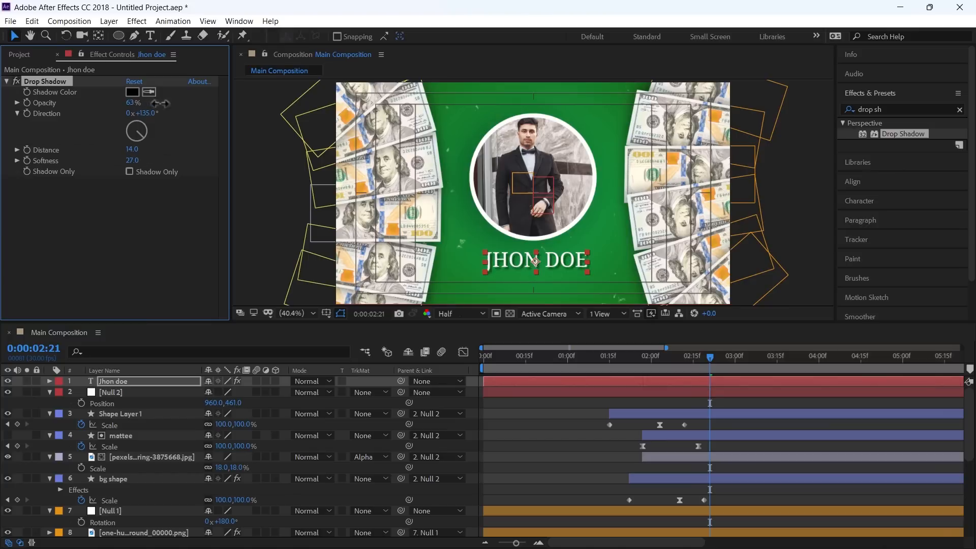
{"action": "key", "text": "Return"}
Duplicate the name text, place the copy just below it and change its wording to "50 Billion"
{"action": "left_click", "coordinate": [553, 422]}
{"action": "key", "text": "ctrl+d"}
{"action": "left_click_drag", "start_coordinate": [517, 264], "coordinate": [513, 287]}
{"action": "double_click", "coordinate": [514, 287]}
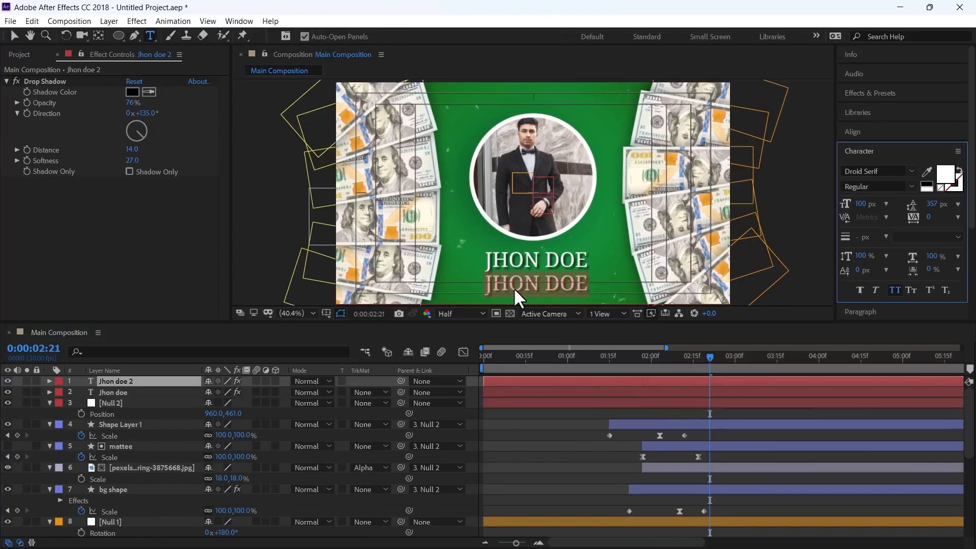
{"action": "type", "text": "50 Billion"}
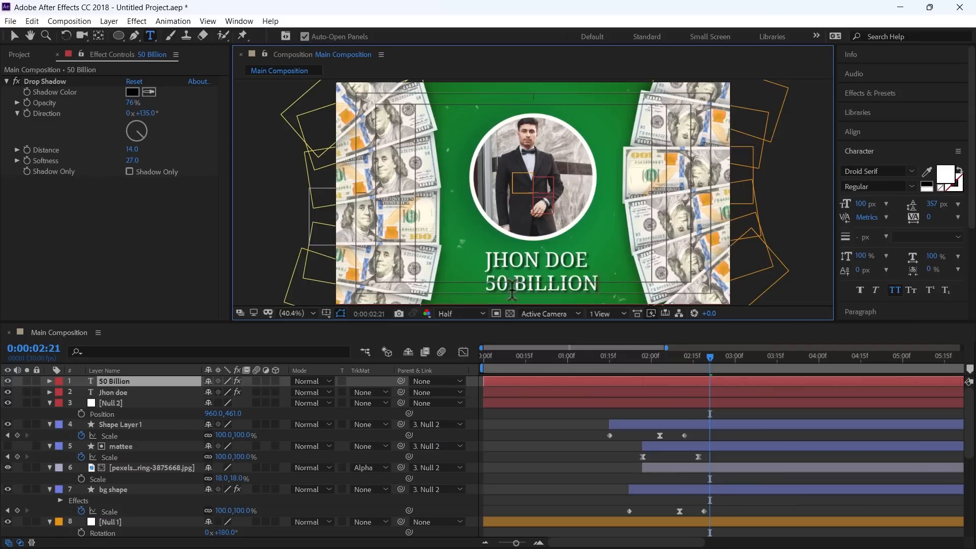
Centre the 50 Billion text horizontally beneath the name and fit the composition in the viewer
{"action": "left_click", "coordinate": [14, 37]}
{"action": "scroll", "coordinate": [572, 262], "scroll_direction": "down", "scroll_amount": 2}
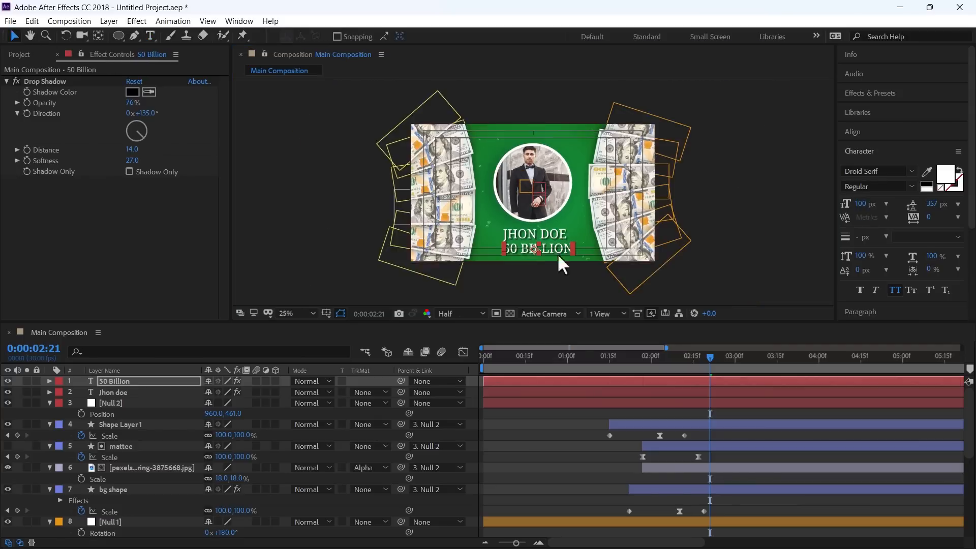
{"action": "scroll", "coordinate": [571, 259], "scroll_direction": "up", "scroll_amount": 3}
{"action": "left_click_drag", "start_coordinate": [570, 254], "coordinate": [555, 256]}
{"action": "left_click", "coordinate": [312, 314]}
{"action": "left_click", "coordinate": [305, 460]}
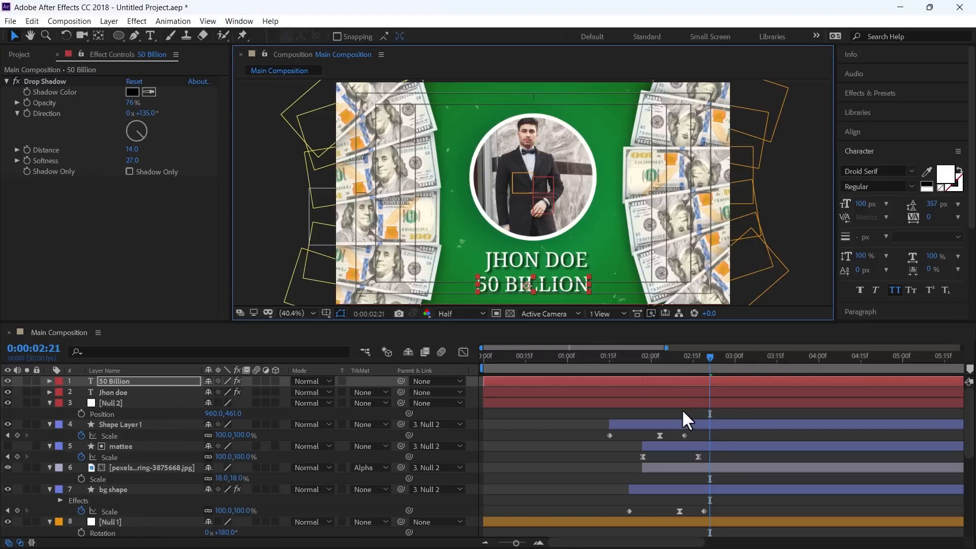
Find the Fade Up Characters preset and apply it to the name and 50 Billion text layers
{"action": "left_click", "coordinate": [657, 392]}
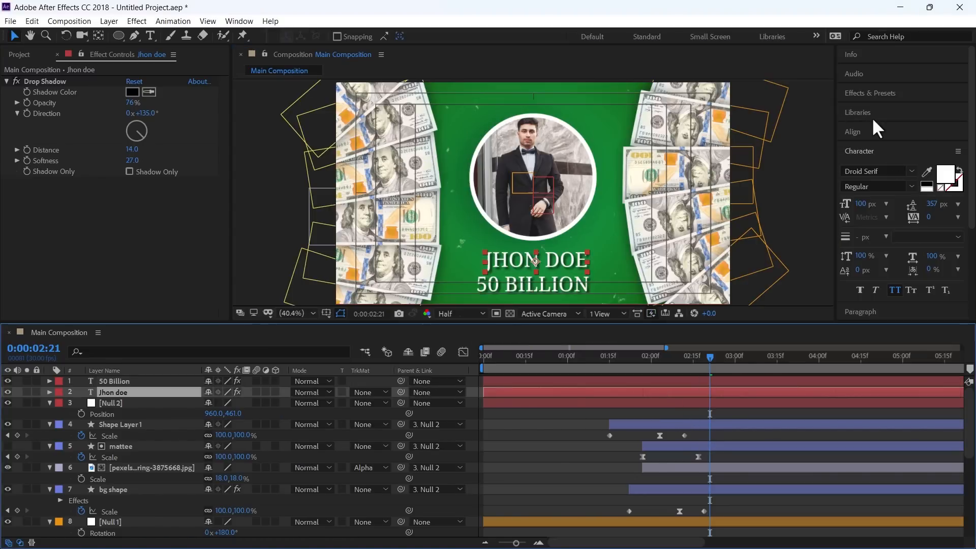
{"action": "left_click", "coordinate": [876, 93]}
{"action": "key", "text": "ctrl+a"}
{"action": "type", "text": "fade"}
{"action": "left_click_drag", "start_coordinate": [915, 231], "coordinate": [670, 396]}
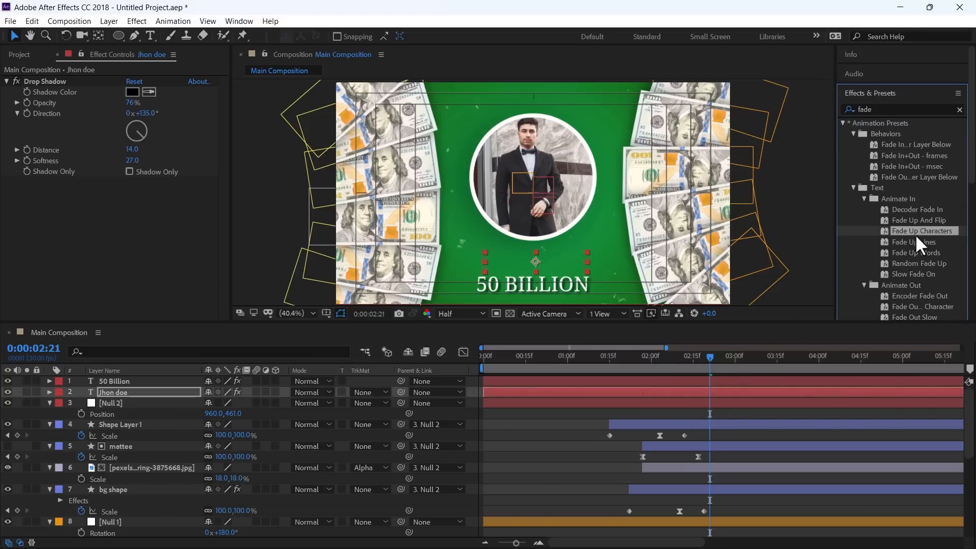
{"action": "left_click_drag", "start_coordinate": [917, 230], "coordinate": [629, 411]}
Trim the starts of both text layers to the current time and reveal their keyframes
{"action": "left_click", "coordinate": [695, 392], "text": "shift"}
{"action": "key", "text": "alt+bracketleft"}
{"action": "key", "text": "u"}
Shift the circle layers earlier so that Shape Layer 1 starts at about 0:00:00:25, and preview the timing
{"action": "left_click", "coordinate": [604, 357]}
{"action": "left_click", "coordinate": [675, 500], "text": "shift"}
{"action": "left_click_drag", "start_coordinate": [674, 500], "coordinate": [619, 499]}
{"action": "key", "text": "Home"}
{"action": "key", "text": "space"}
{"action": "key", "text": "space"}
Shorten the text fades to end at about 0:00:02:27 for the name and 0:00:03:13 for 50 Billion, then preview
{"action": "scroll", "coordinate": [630, 468], "scroll_direction": "up", "scroll_amount": 1}
{"action": "left_click_drag", "start_coordinate": [796, 435], "coordinate": [727, 436]}
{"action": "left_click_drag", "start_coordinate": [796, 403], "coordinate": [740, 386]}
{"action": "key", "text": "Home"}
{"action": "key", "text": "space"}
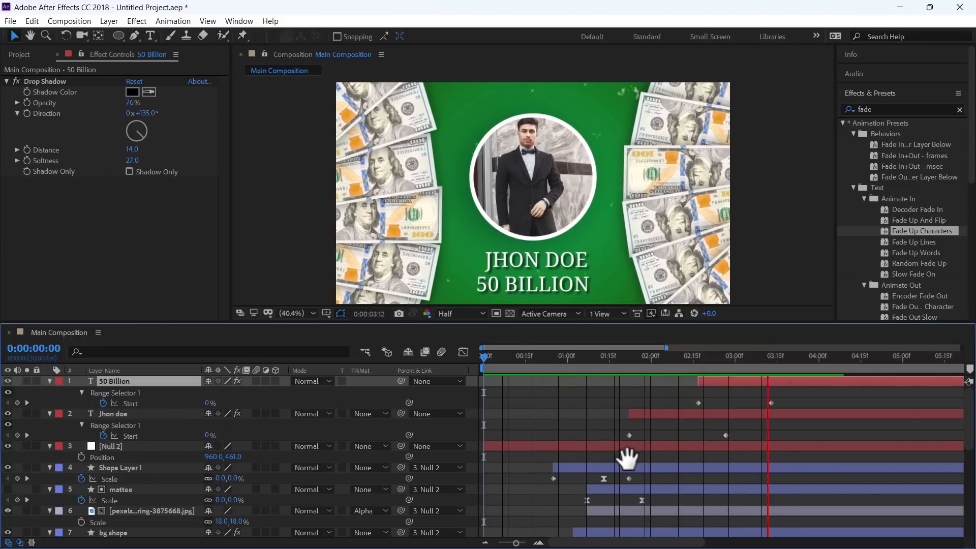
{"action": "key", "text": "space"}
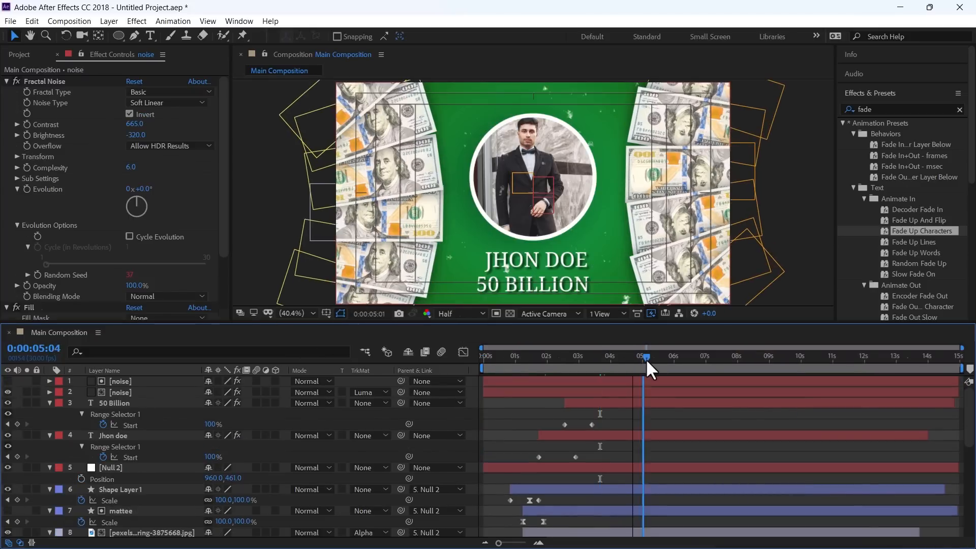
End the composition's work area at 0:00:05:00
{"action": "left_click_drag", "start_coordinate": [646, 358], "coordinate": [640, 360]}
{"action": "key", "text": "n"}
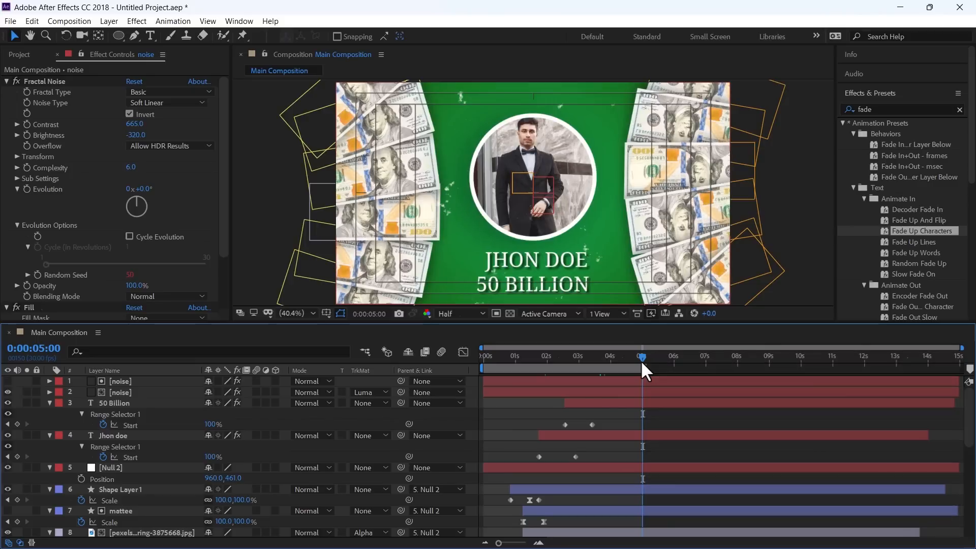
{"action": "left_click", "coordinate": [69, 21]}
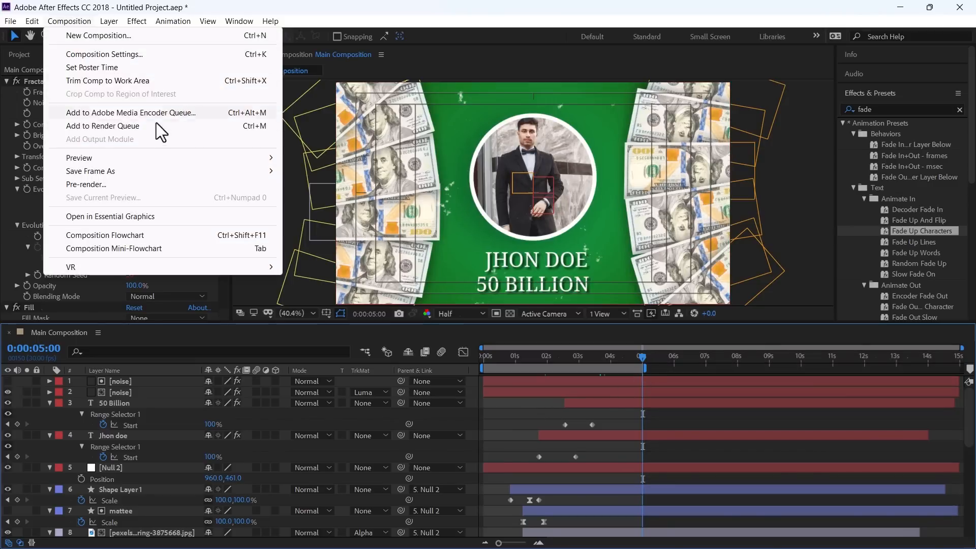
{"action": "left_click", "coordinate": [495, 426]}
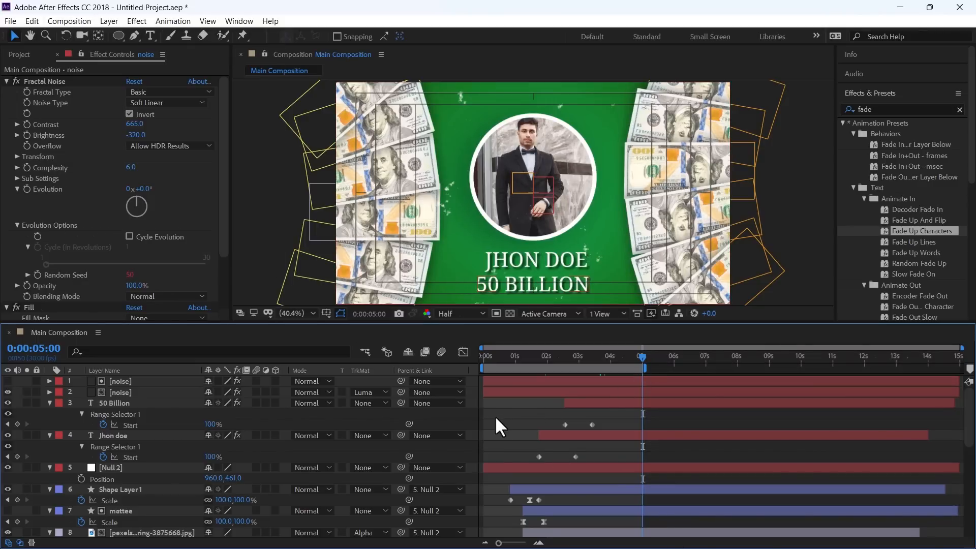